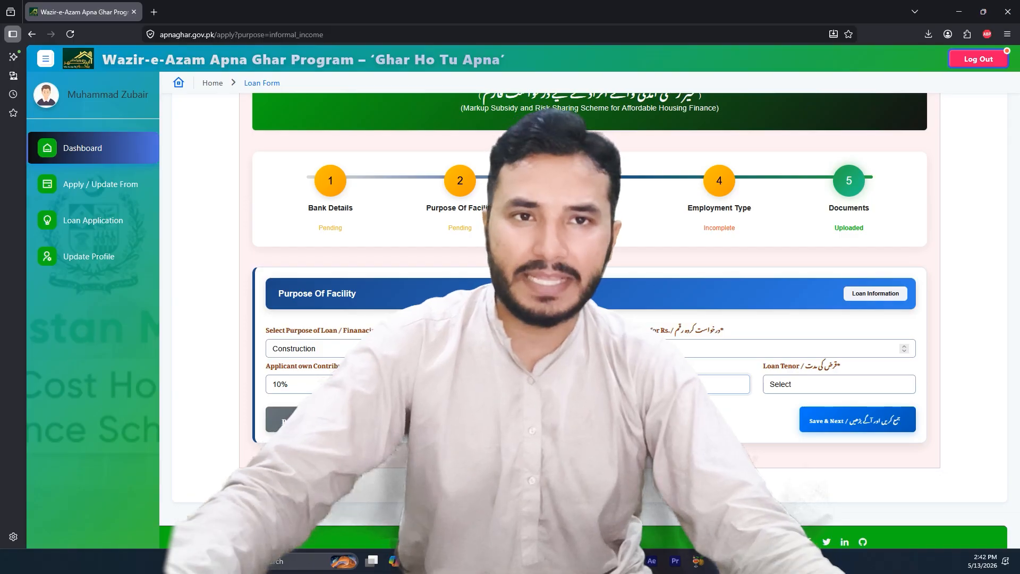
# Set the loan tenor to 10-Year and save the Purpose Of Facility section to continue to the personal details
pyautogui.click(838, 383)
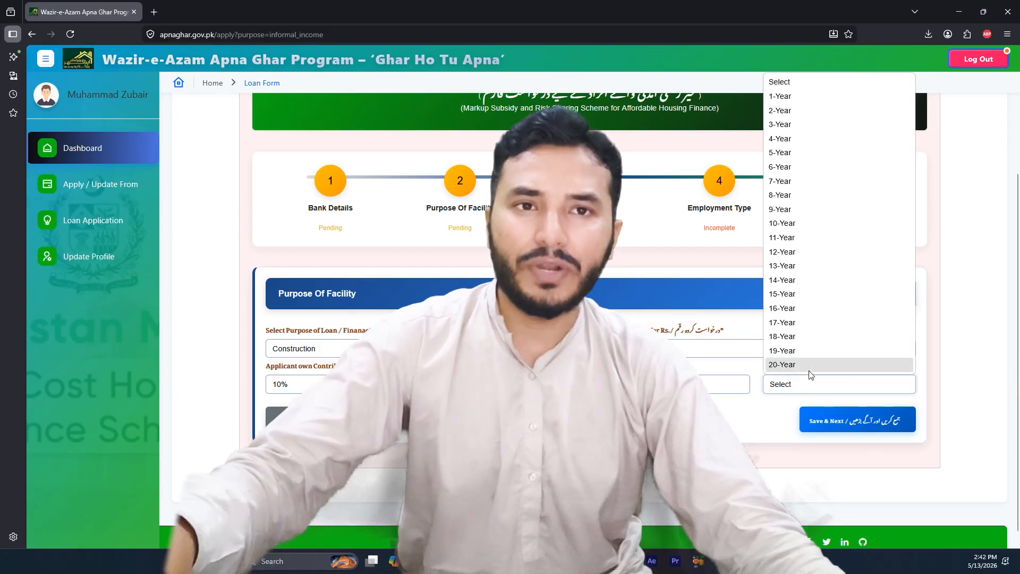
pyautogui.click(795, 223)
pyautogui.click(850, 420)
pyautogui.scroll(-5, 589, 319)
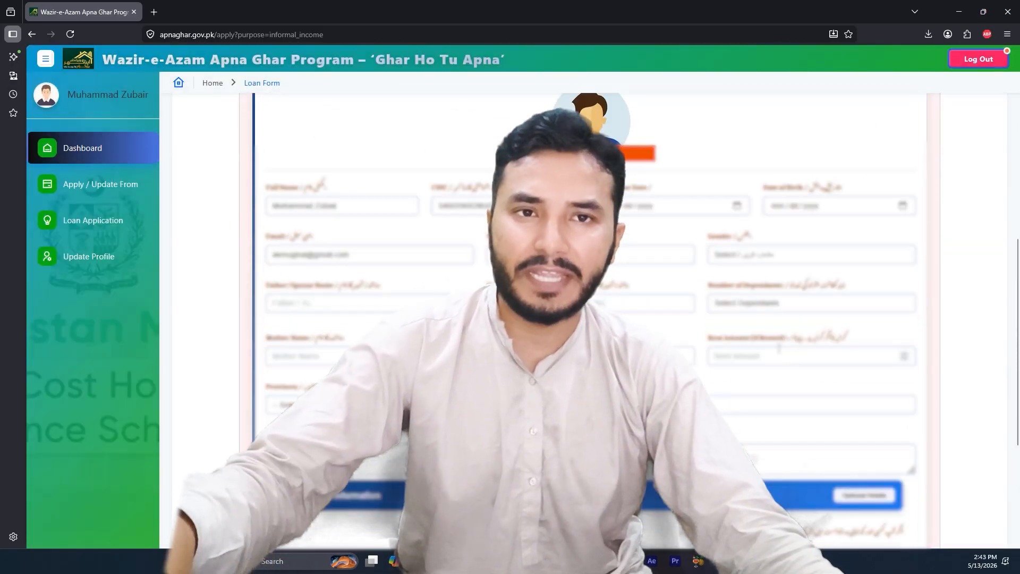
# Set the number of dependants to 5 in the applicant's personal information
pyautogui.click(788, 259)
pyautogui.click(788, 259)
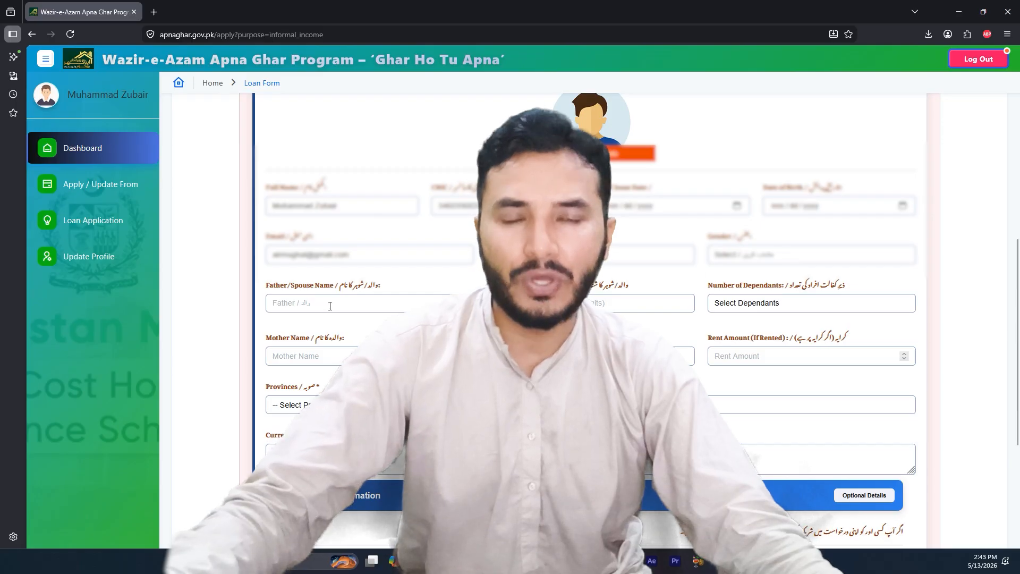
pyautogui.click(774, 303)
pyautogui.click(786, 393)
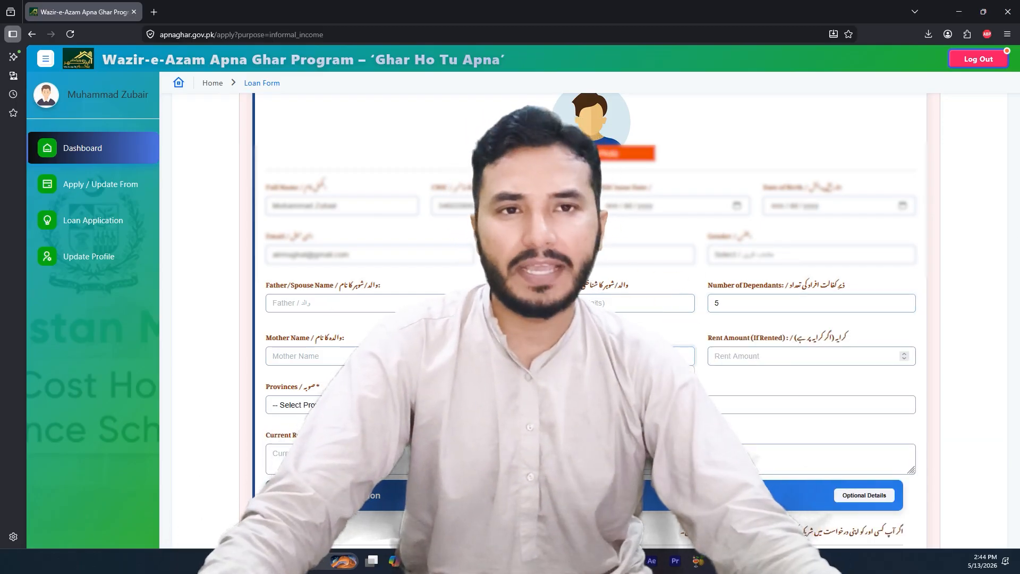
# Enter a rent amount of 20000 and choose Punjab as the applicant's province
pyautogui.click(790, 352)
pyautogui.write('20000')
pyautogui.click(451, 404)
pyautogui.click(452, 437)
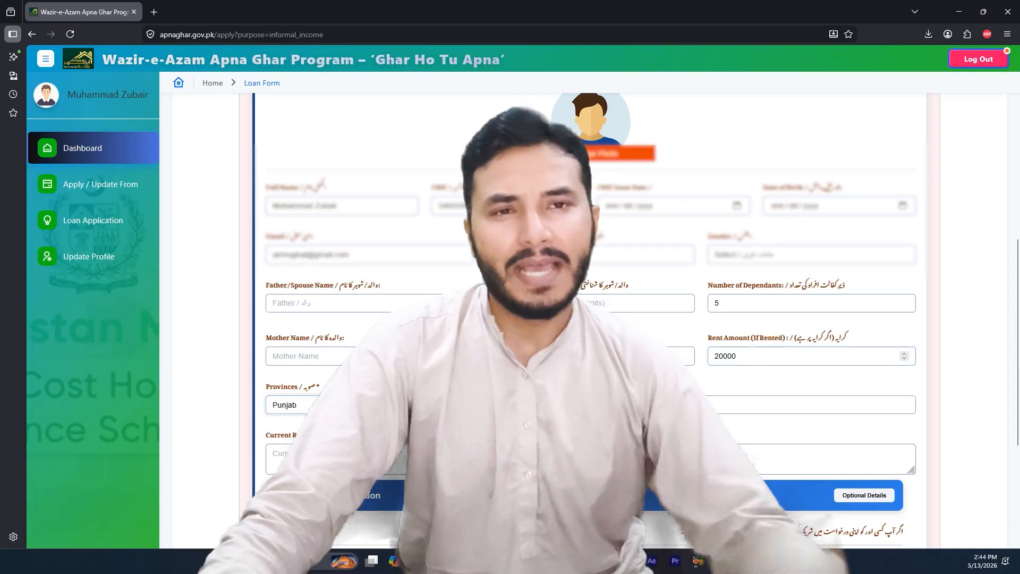
pyautogui.click(642, 405)
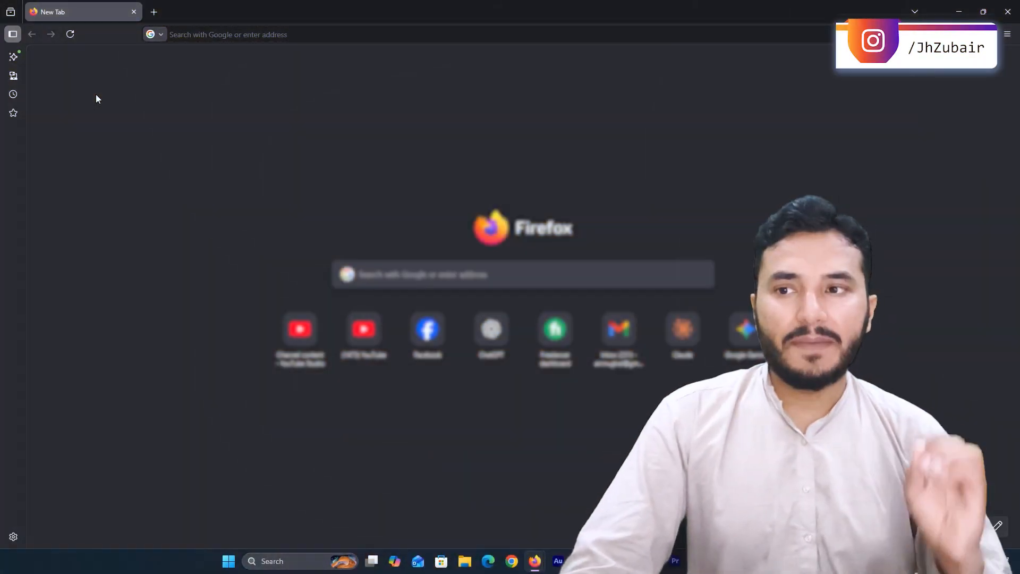
# Open the housing program website at apnaghar.gov.pk
pyautogui.click(196, 35)
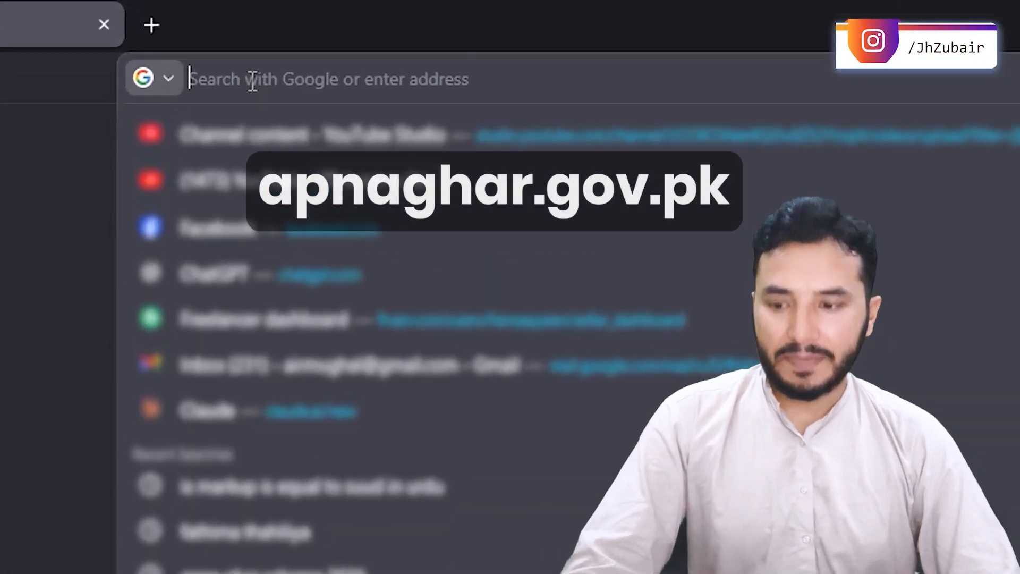
pyautogui.write('apna')
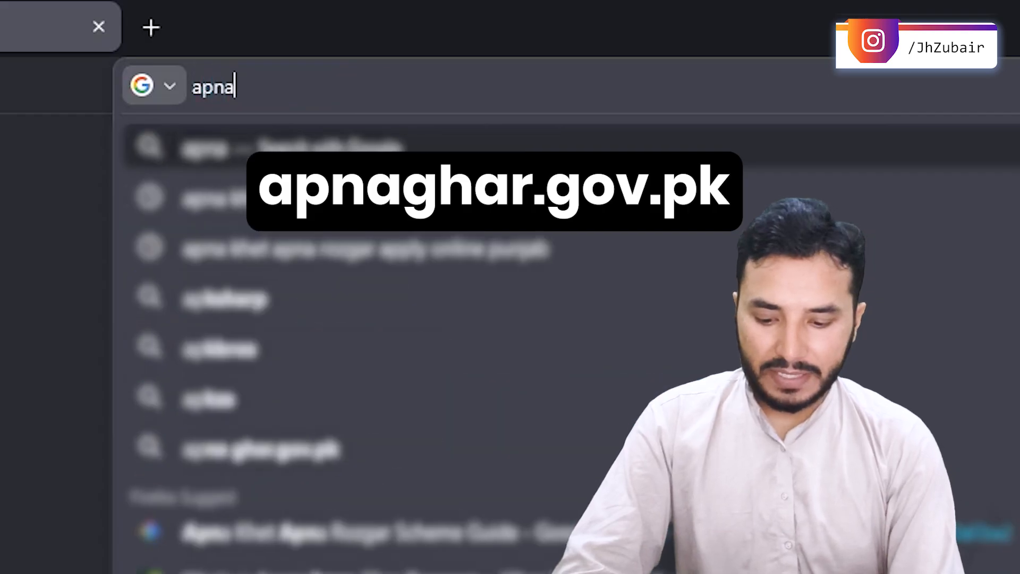
pyautogui.write('ghar.gob')
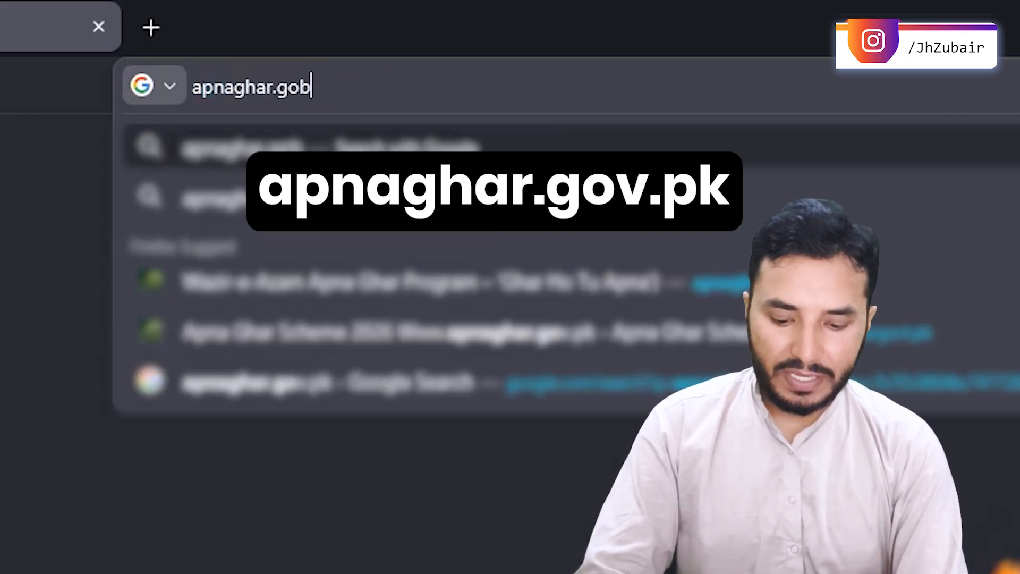
pyautogui.press('BackSpace')
pyautogui.write('v.')
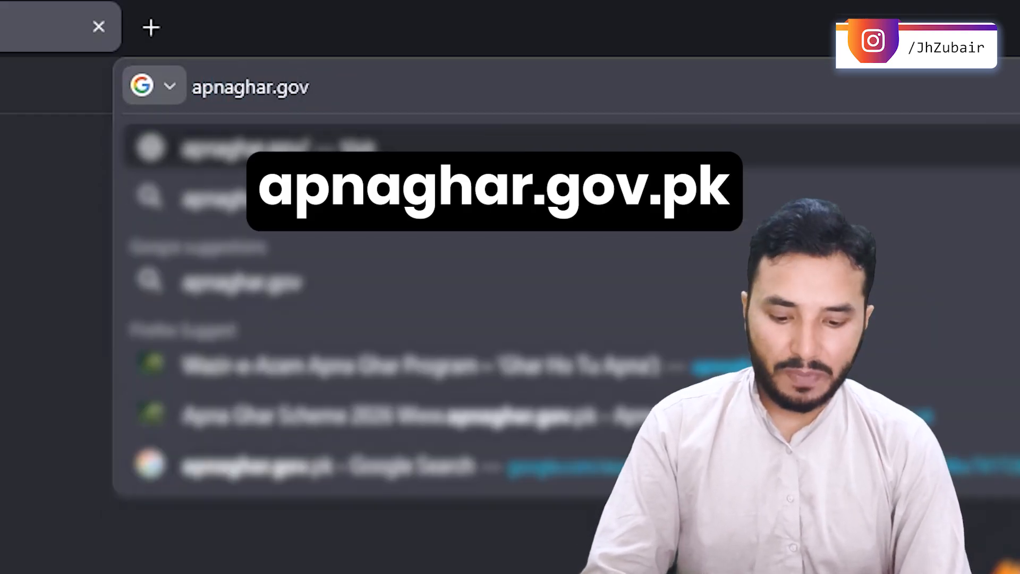
pyautogui.write('pk')
pyautogui.press('Return')
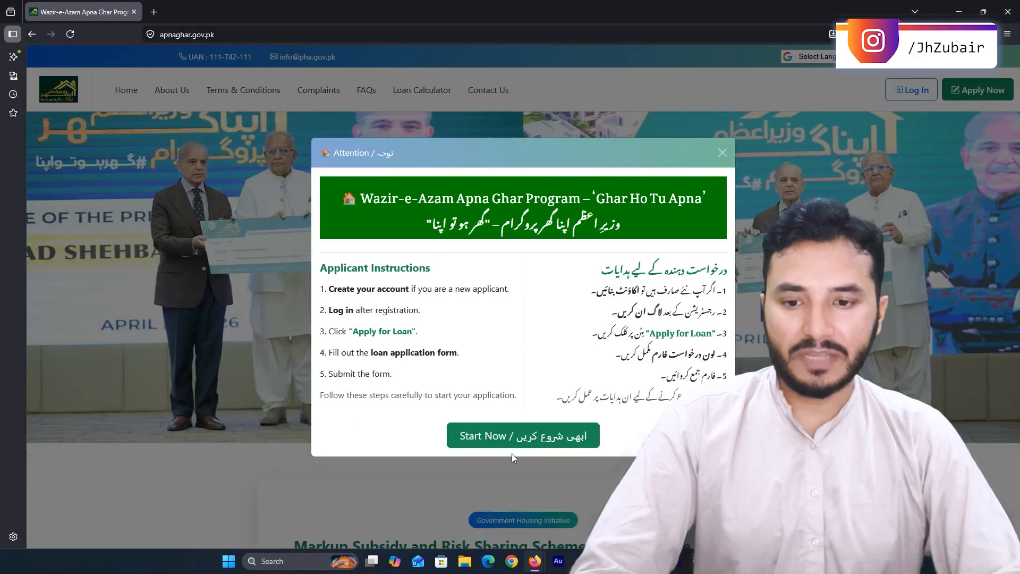
pyautogui.click(513, 439)
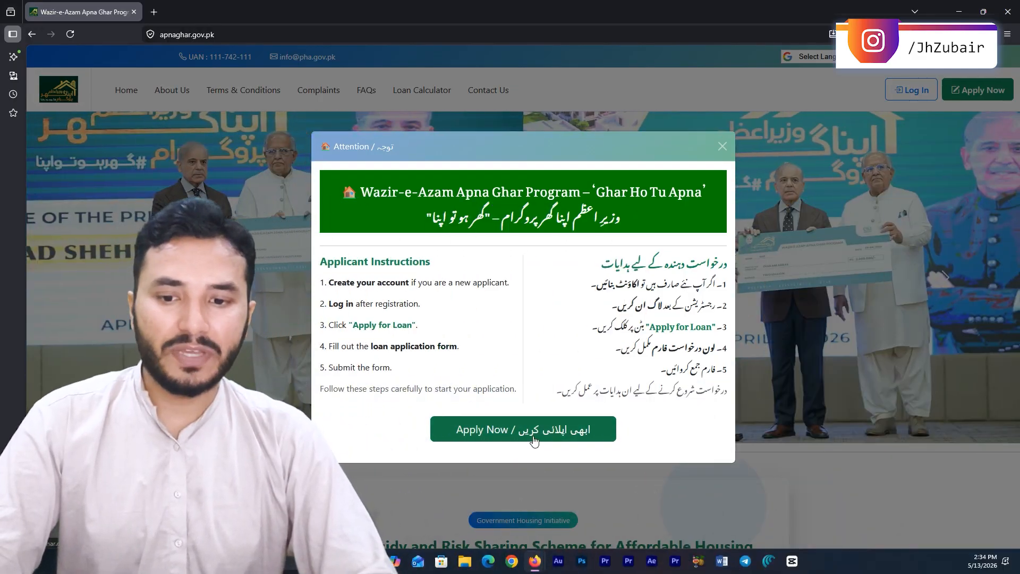
pyautogui.click(545, 435)
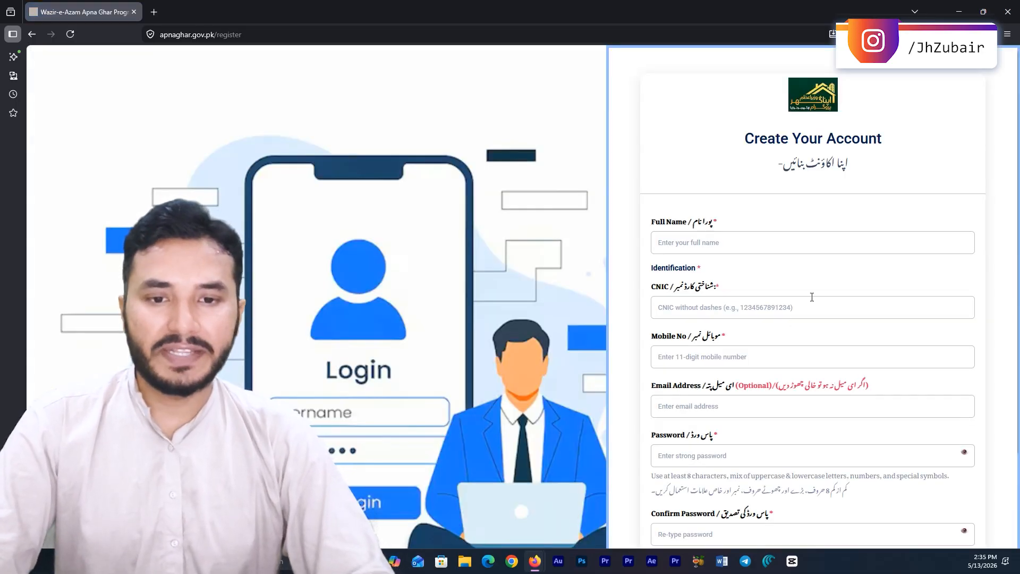
pyautogui.scroll(-1, 826, 288)
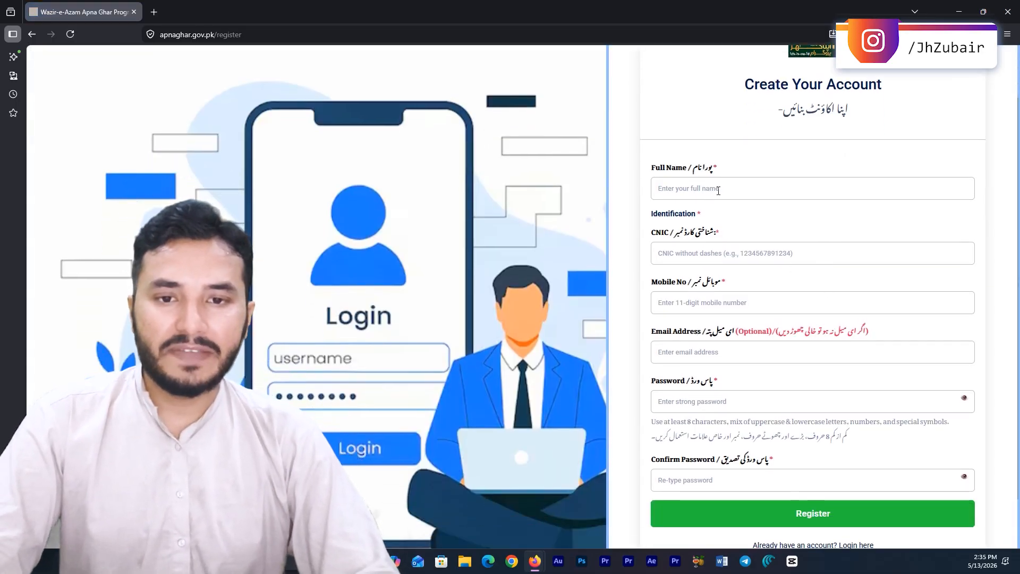
pyautogui.scroll(1, 196, 149)
pyautogui.click(37, 34)
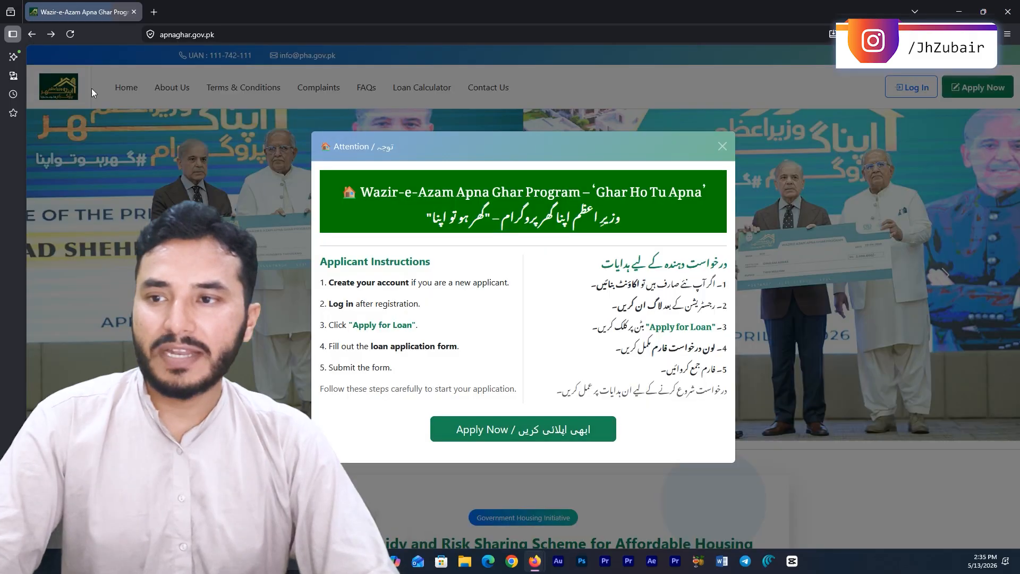
# Dismiss the attention notice on the home page and register a new applicant account through the account creation form
pyautogui.click(721, 145)
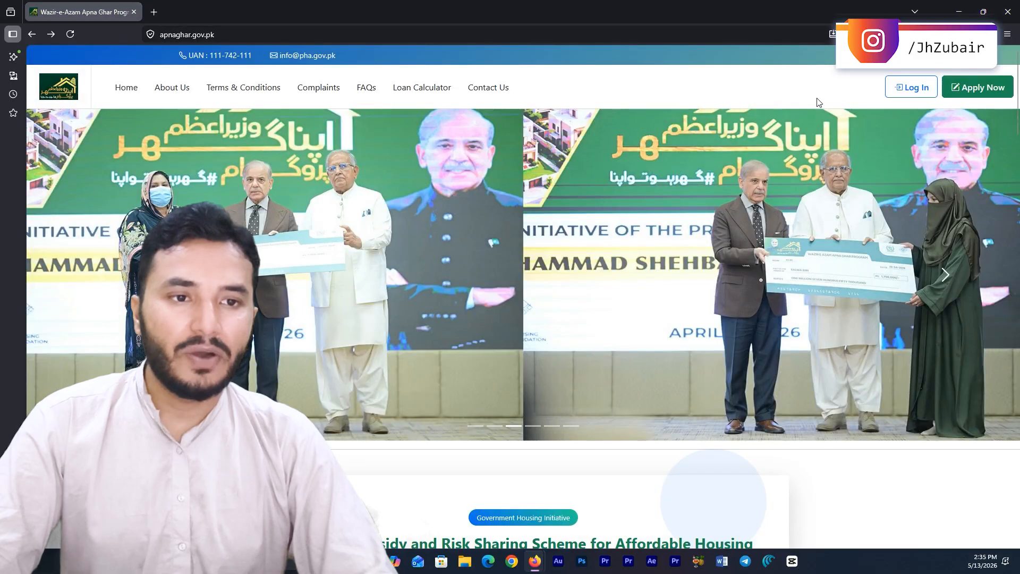
pyautogui.click(920, 94)
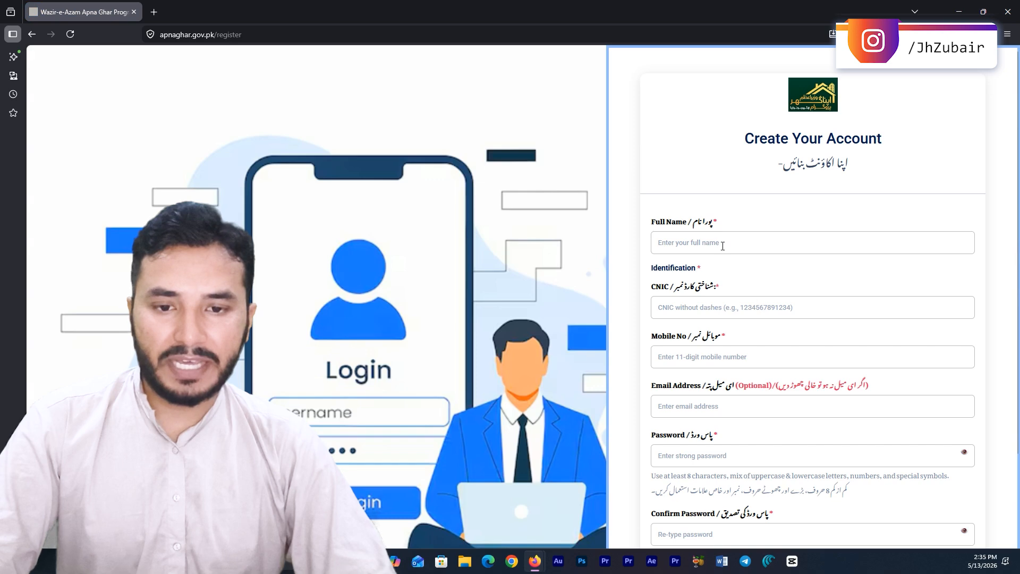
pyautogui.scroll(-2, 722, 246)
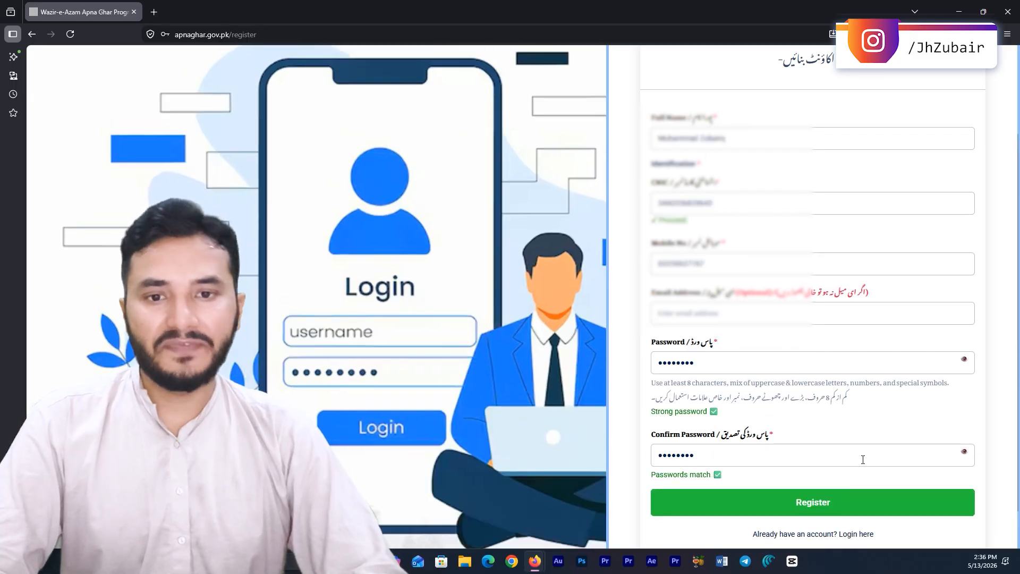
pyautogui.click(808, 510)
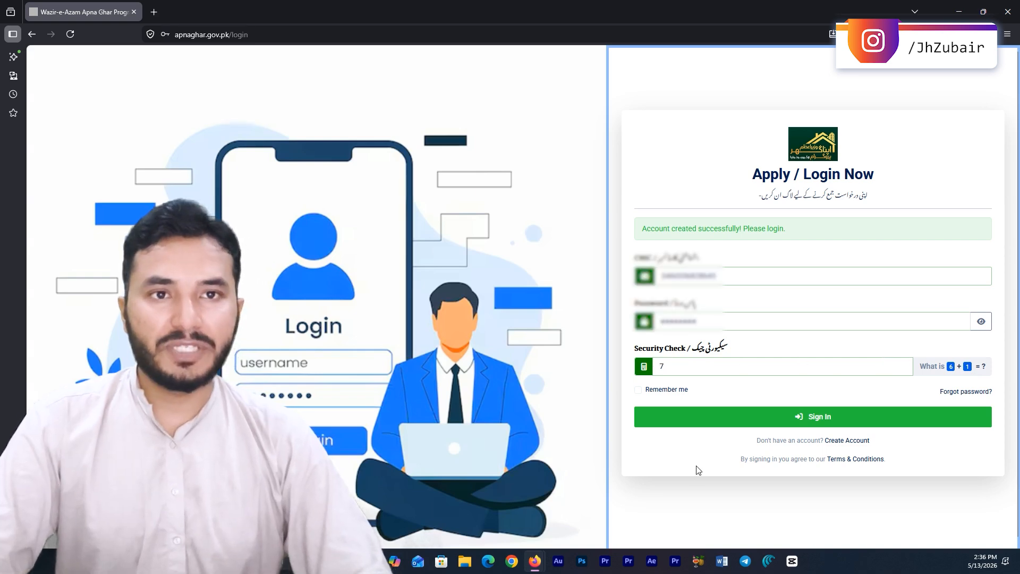
# Sign in to the applicant account and start a loan application in the Informal Income Applicants category
pyautogui.click(832, 420)
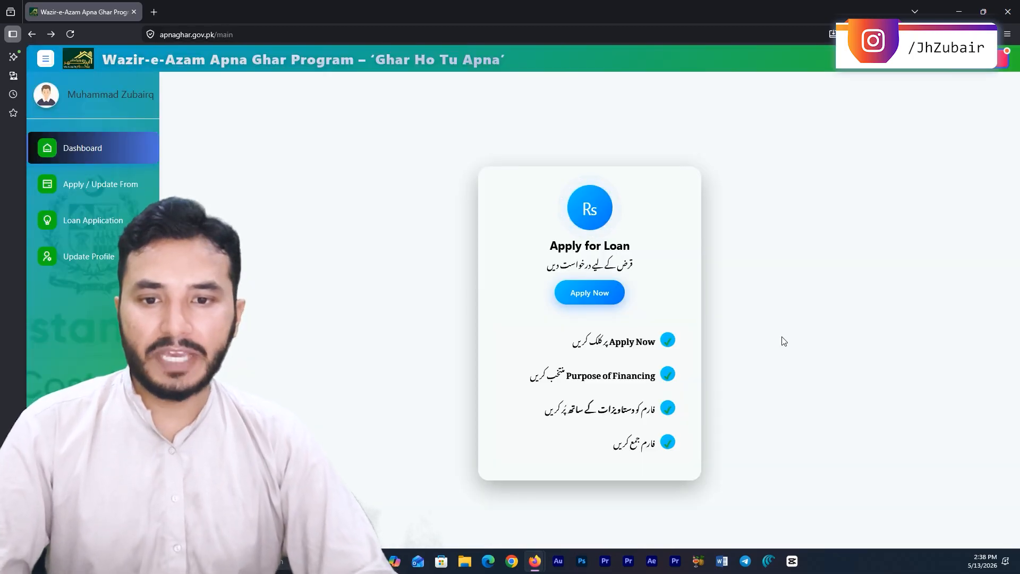
pyautogui.scroll(-1, 780, 339)
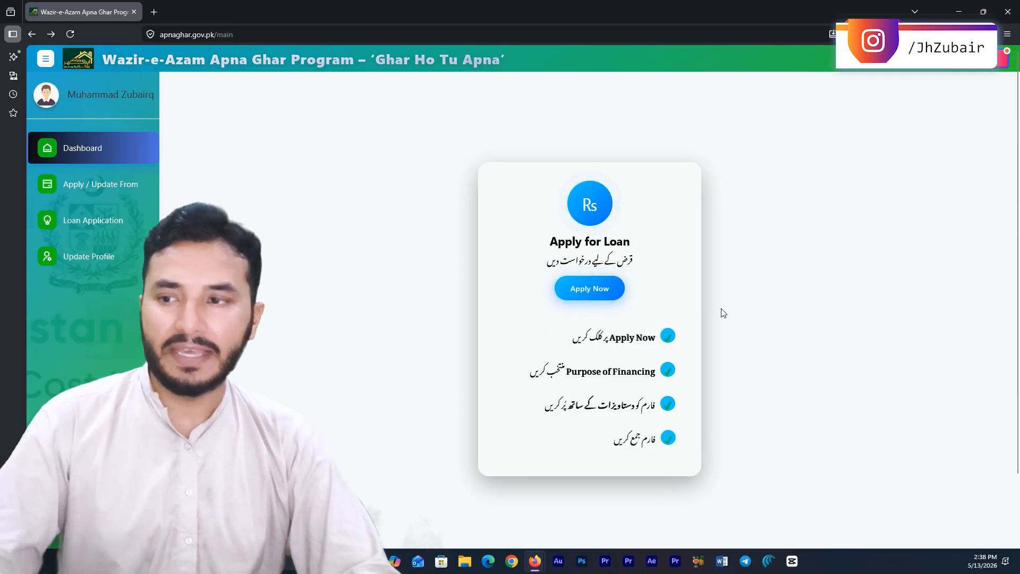
pyautogui.scroll(1, 721, 312)
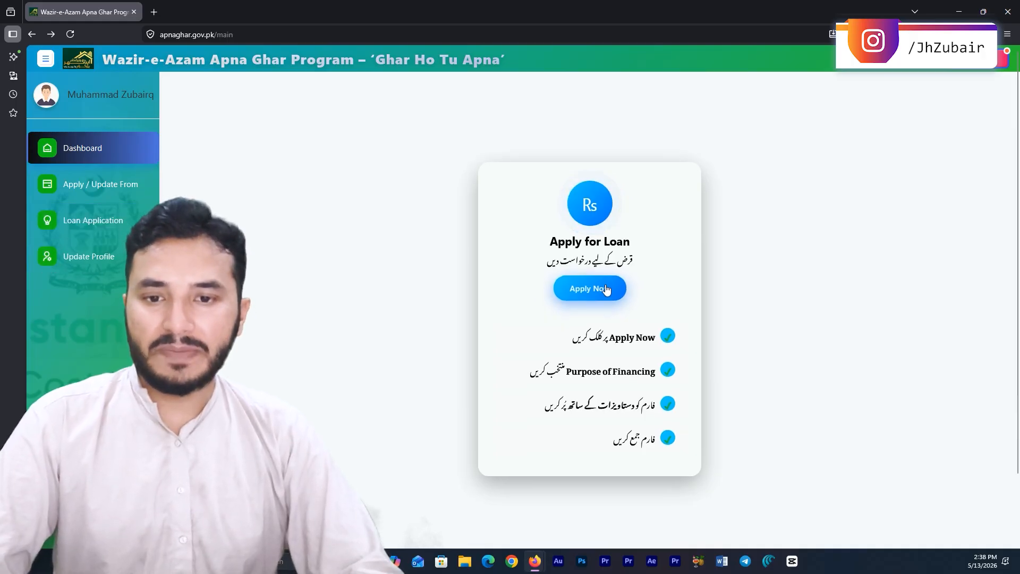
pyautogui.click(573, 289)
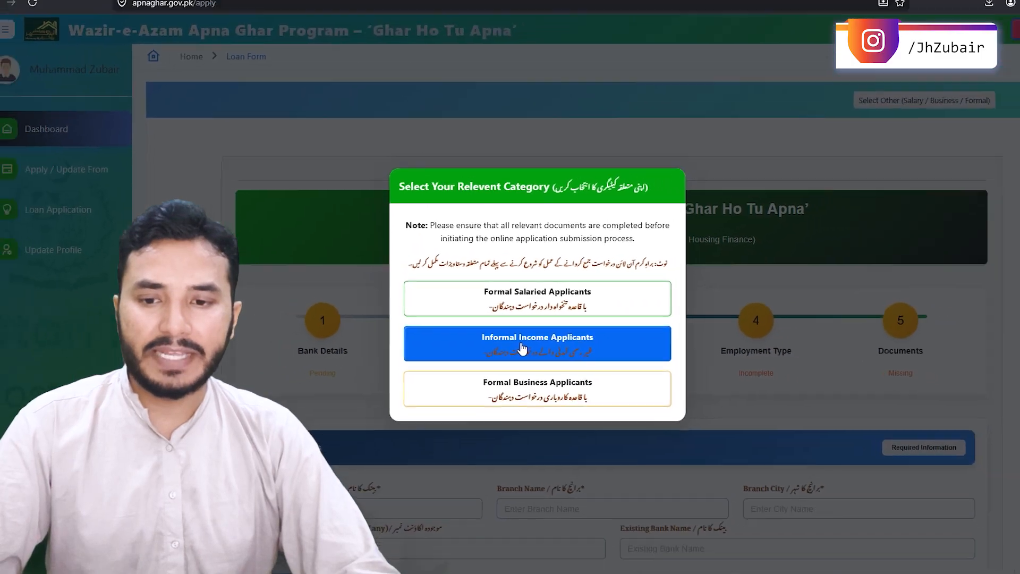
pyautogui.click(588, 366)
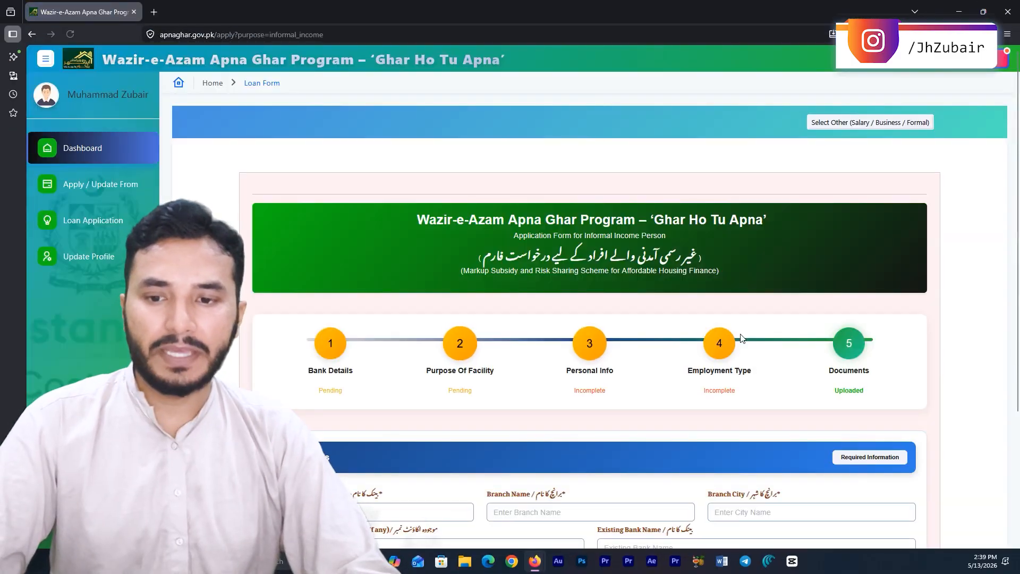
# Select Faysal Bank Ltd. as the bank in the Bank Details section of the loan form
pyautogui.scroll(-3, 779, 270)
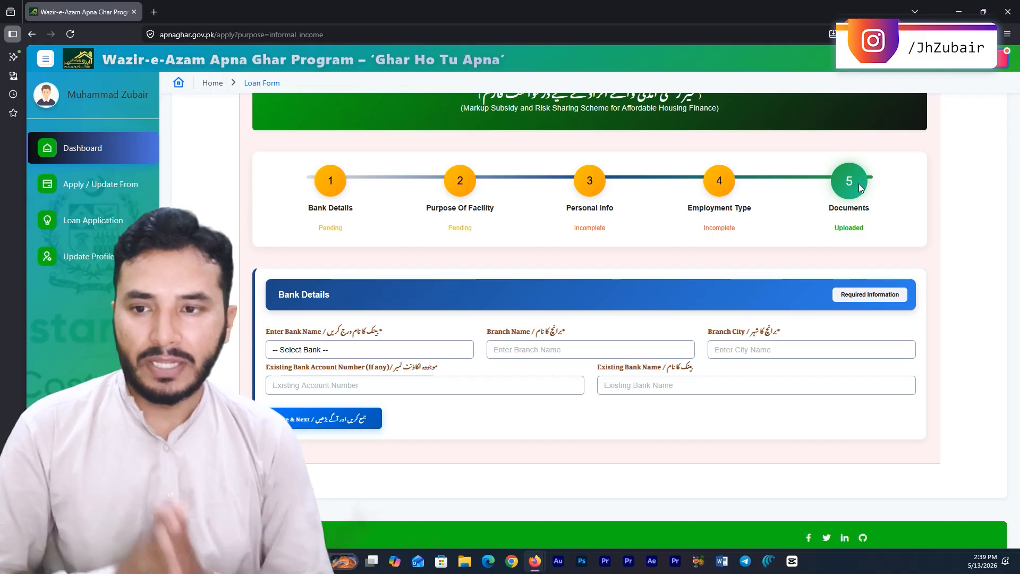
pyautogui.click(393, 349)
pyautogui.scroll(-10, 400, 258)
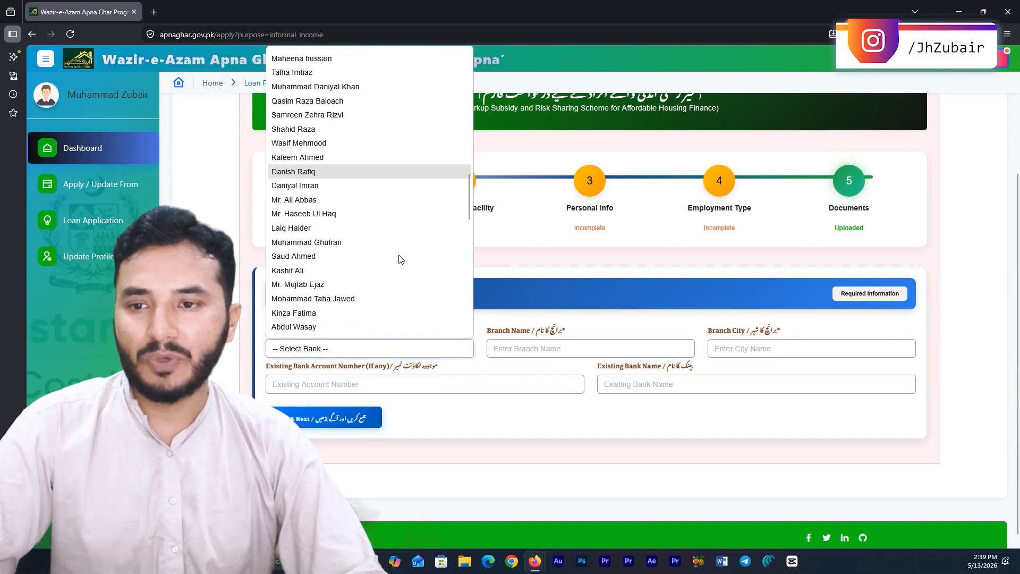
pyautogui.scroll(10, 400, 258)
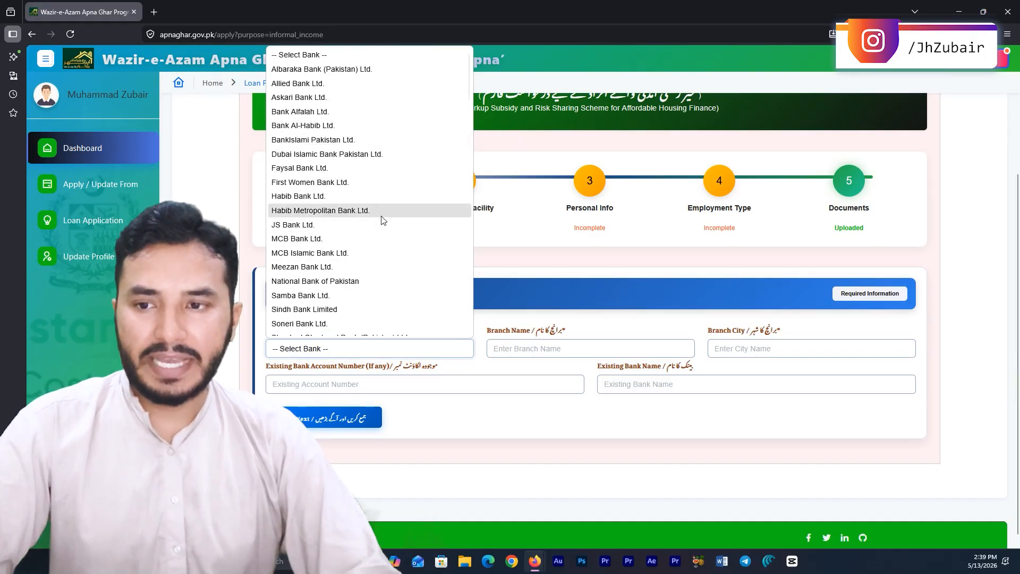
pyautogui.click(322, 169)
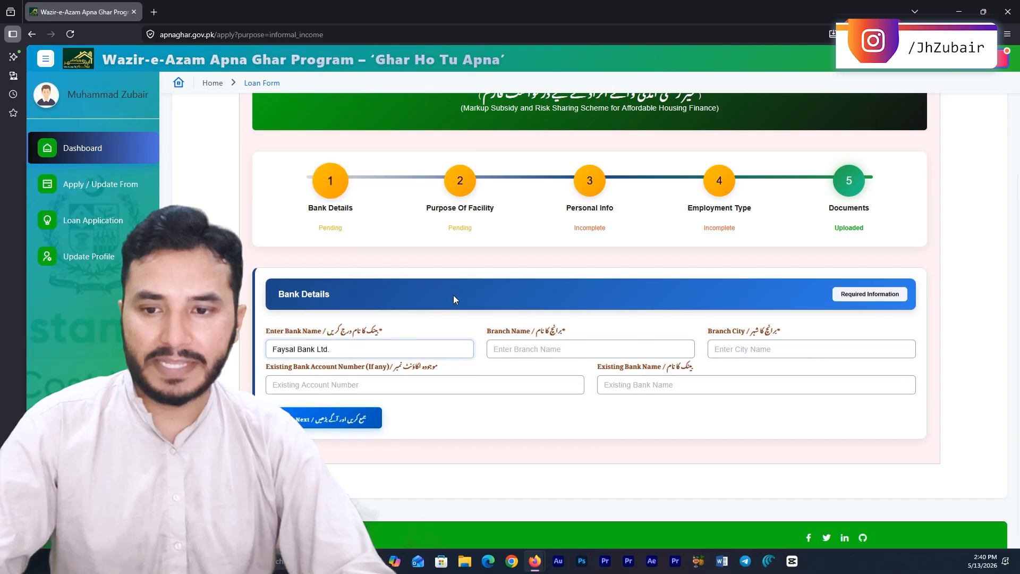
# Enter GDHAWFHADFGH as the branch name and sIALKOT as the branch city in the Bank Details section
pyautogui.click(549, 348)
pyautogui.write('GDHAWFHADFGH')
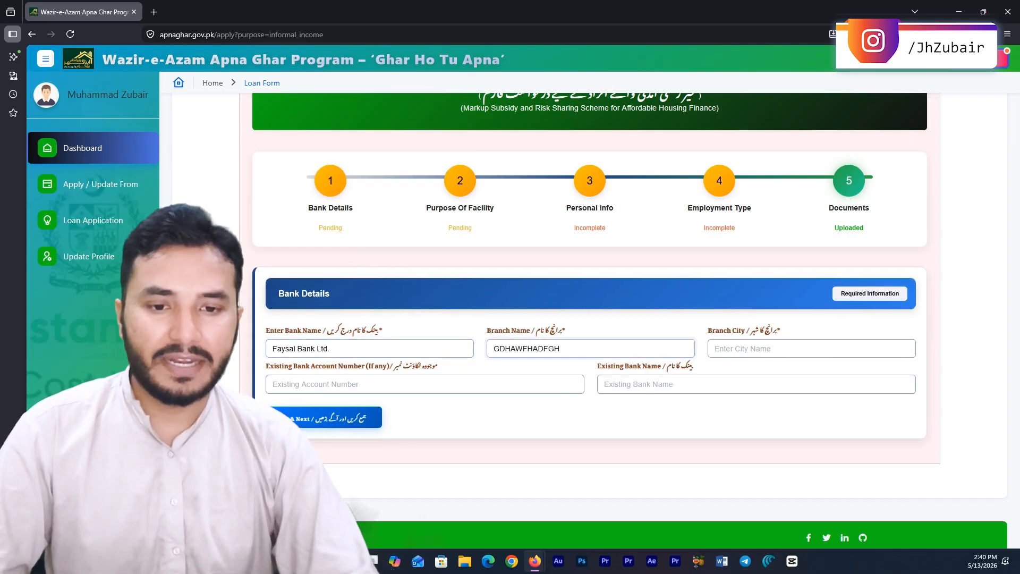
pyautogui.click(811, 348)
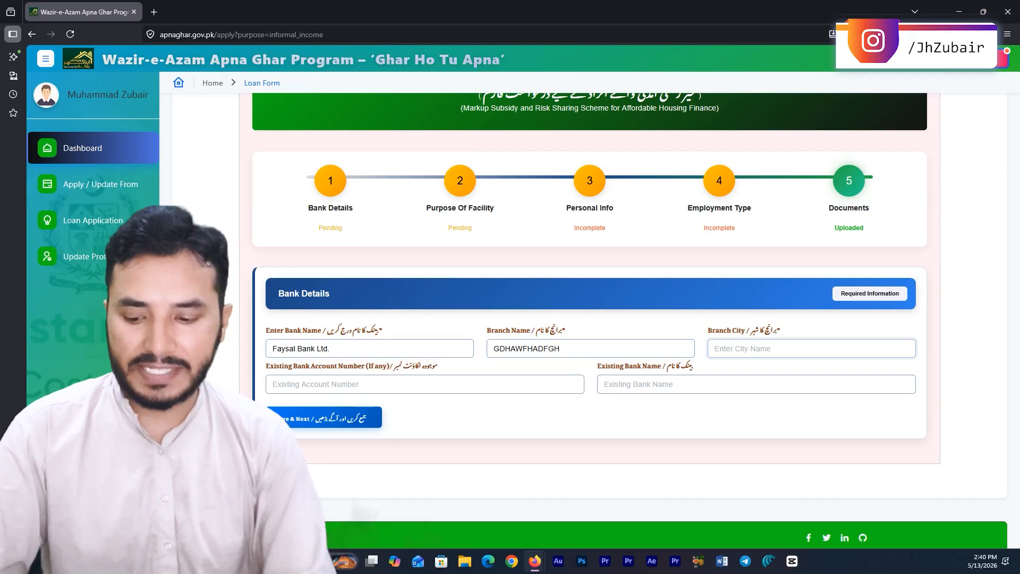
pyautogui.write('sIALKOT')
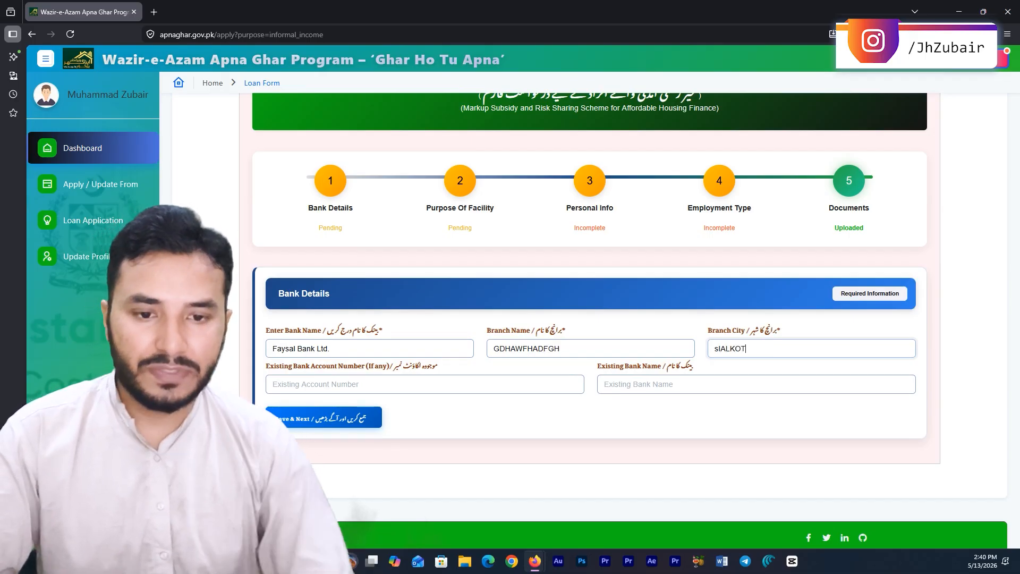
# Examine the Bank Details labels to tell the required fields from the optional existing account number and bank name fields
pyautogui.click(378, 384)
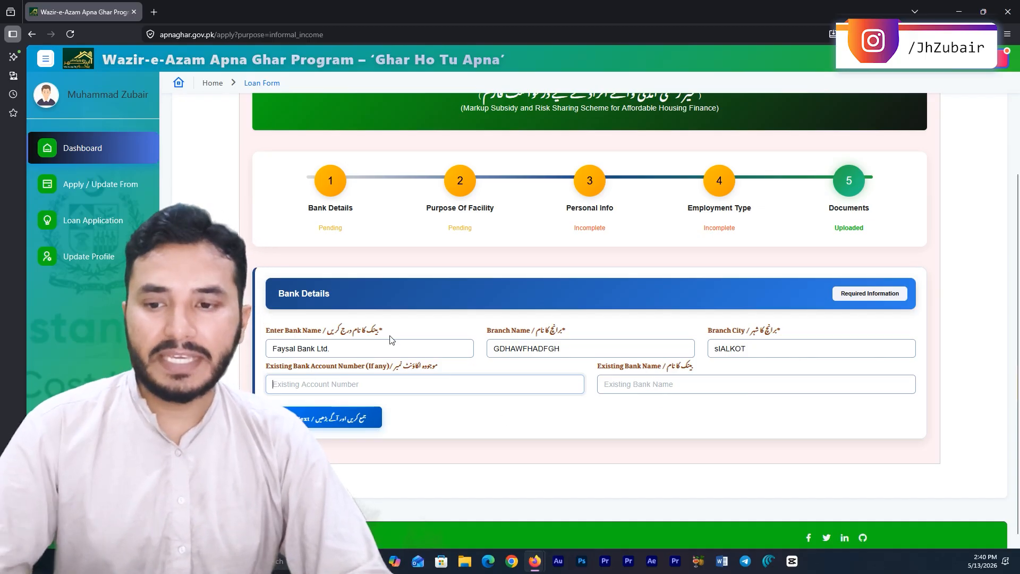
pyautogui.moveTo(390, 339)
pyautogui.mouseDown()
pyautogui.moveTo(326, 333)
pyautogui.moveTo(382, 336)
pyautogui.mouseUp()
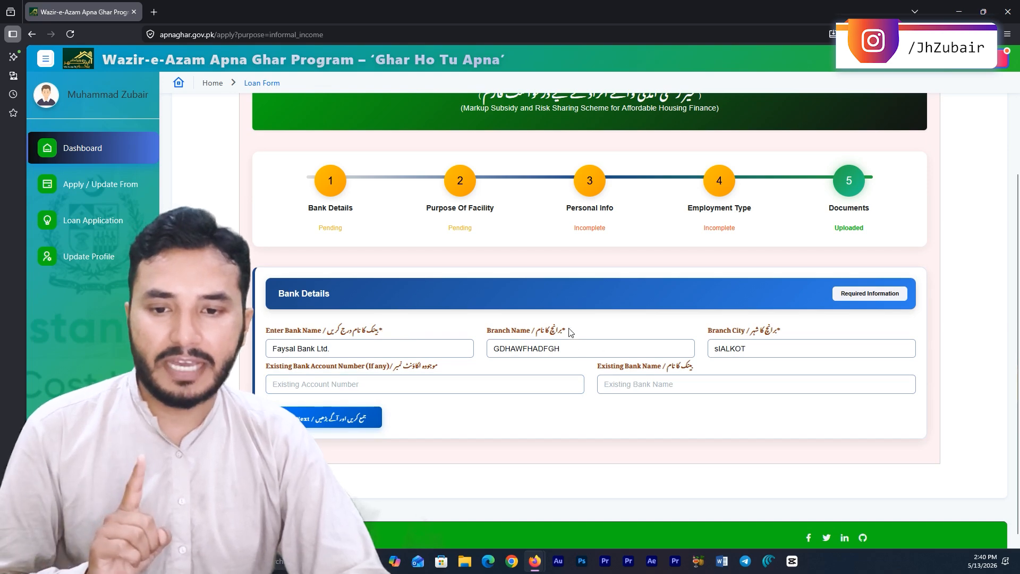
pyautogui.moveTo(569, 332); pyautogui.dragTo(562, 333)
pyautogui.moveTo(787, 333); pyautogui.dragTo(778, 333)
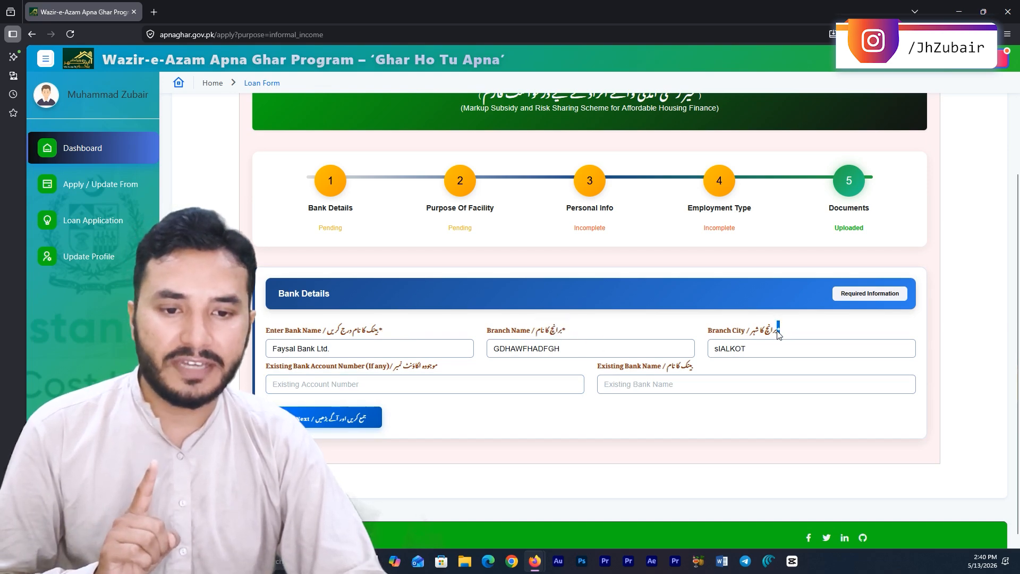
pyautogui.moveTo(693, 372); pyautogui.dragTo(667, 366)
pyautogui.moveTo(396, 368); pyautogui.dragTo(433, 373)
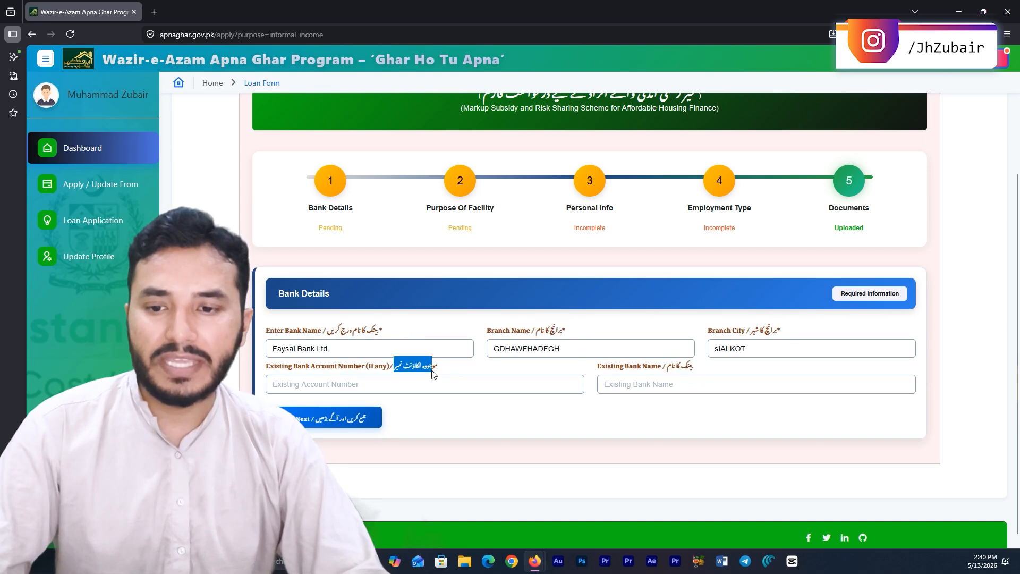
# Save the Bank Details section and choose Construction as the purpose of the loan
pyautogui.click(456, 407)
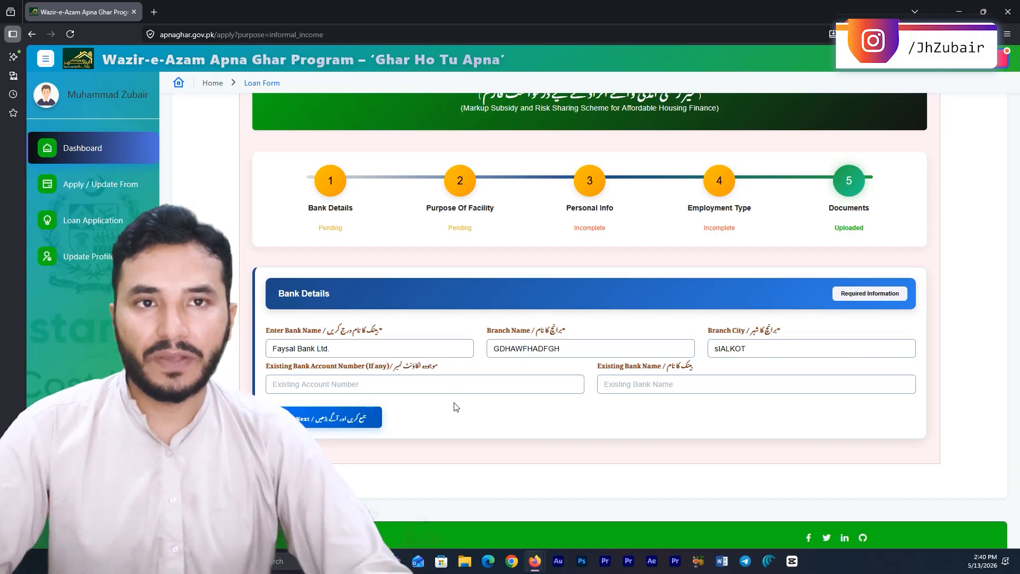
pyautogui.click(305, 418)
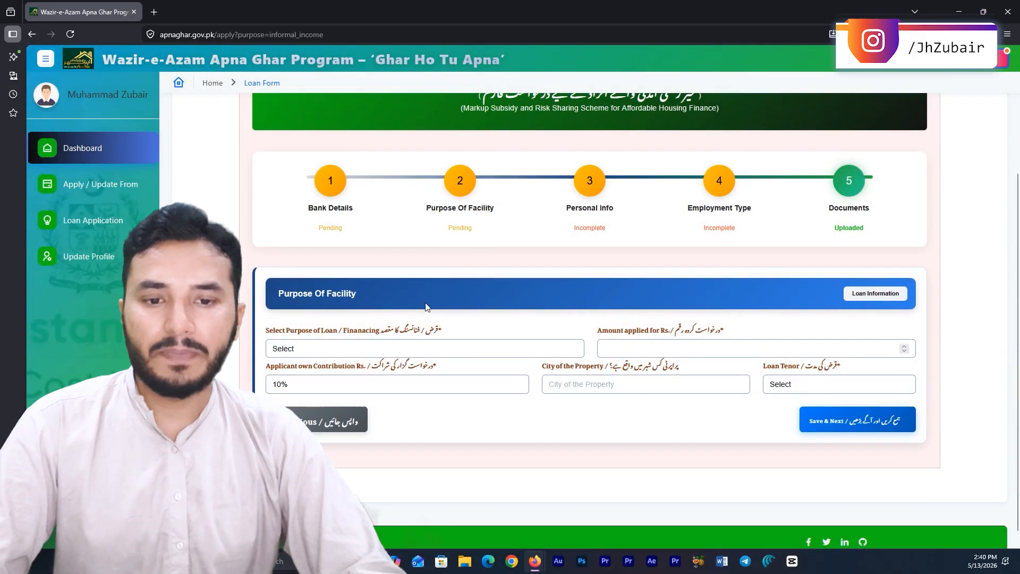
pyautogui.click(346, 349)
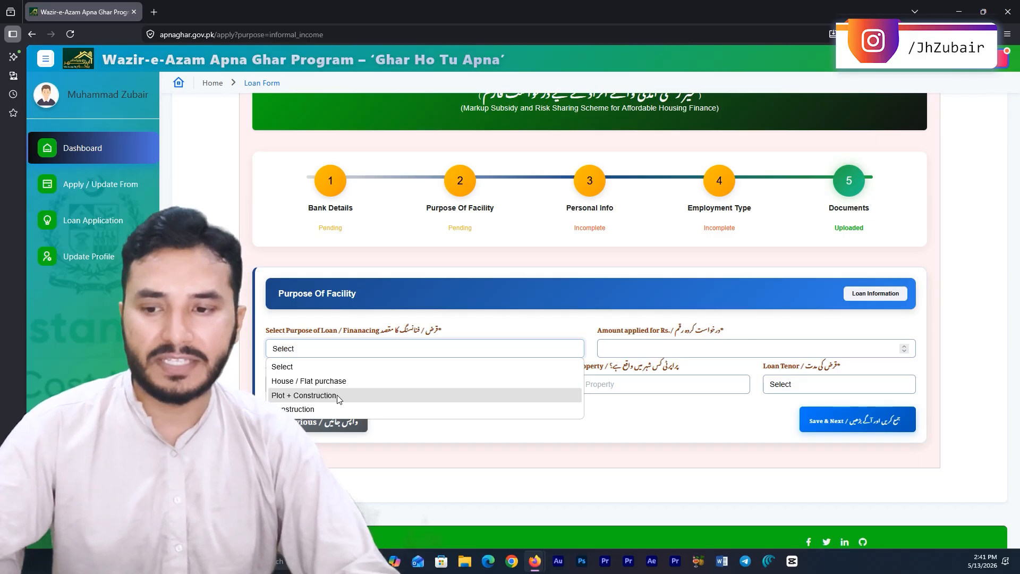
pyautogui.click(328, 409)
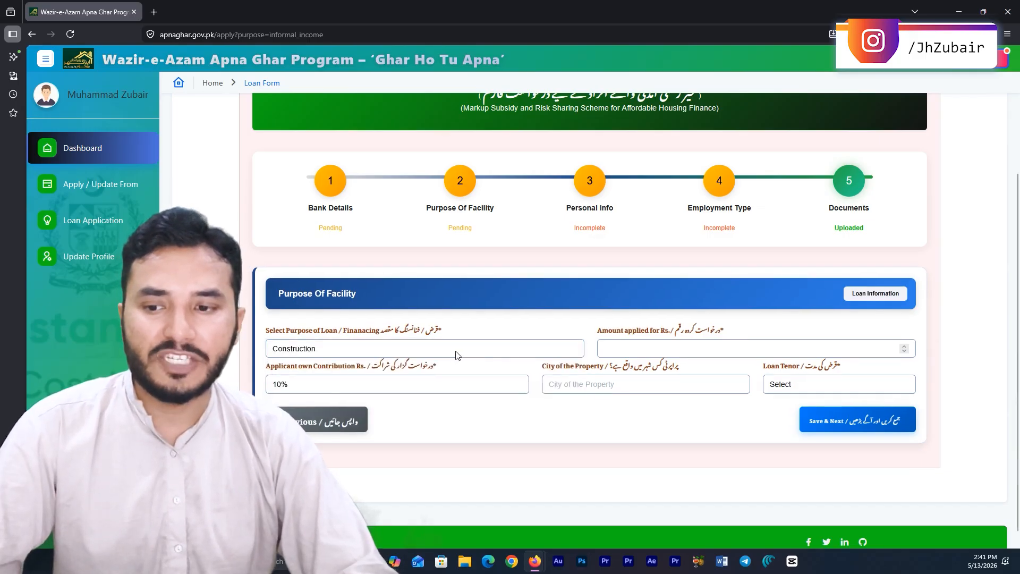
pyautogui.click(377, 349)
pyautogui.click(339, 406)
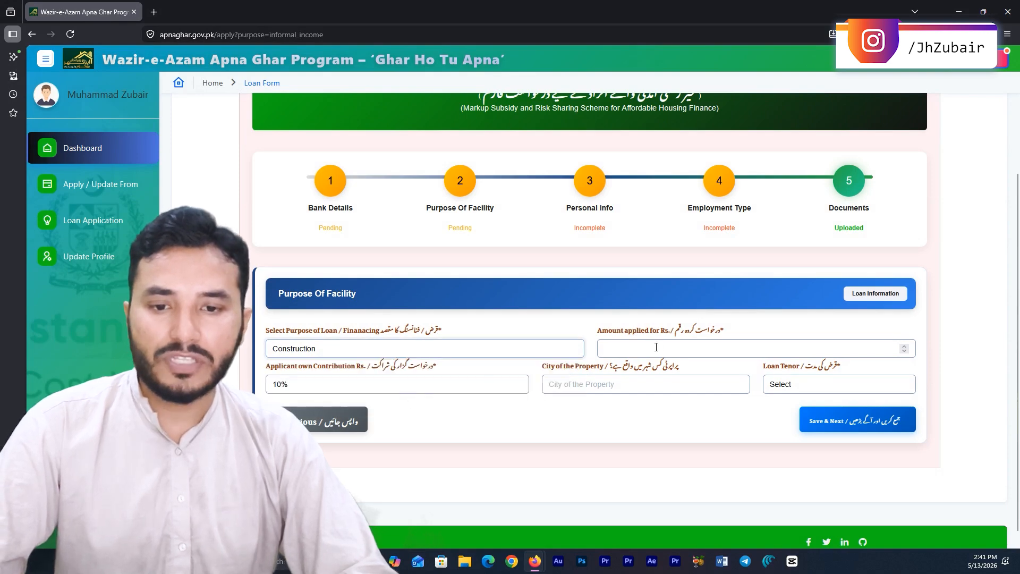
# Enter 5000000 as the amount applied for and choose 10% as the applicant's own contribution
pyautogui.click(701, 348)
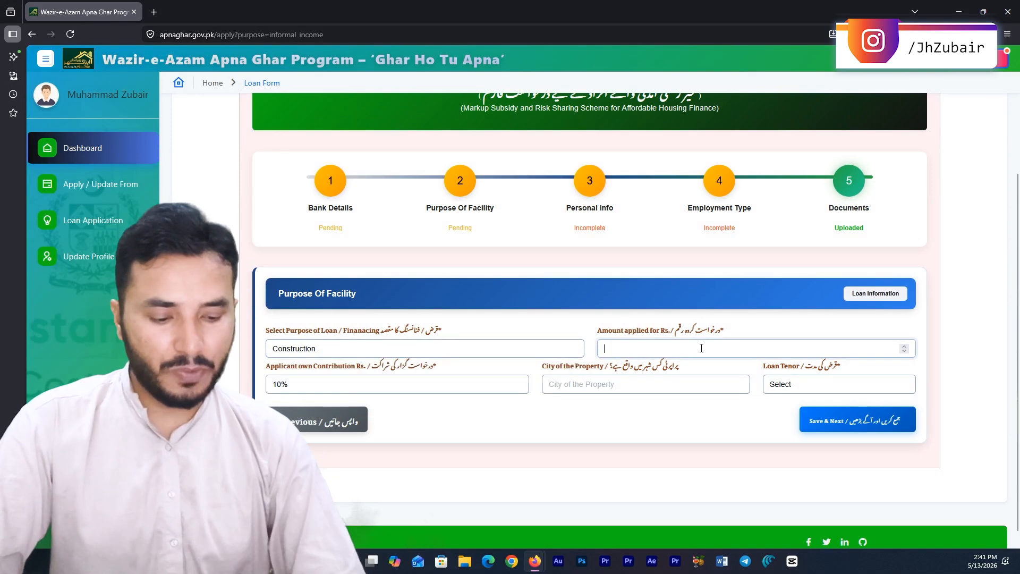
pyautogui.write('5000000')
pyautogui.click(467, 386)
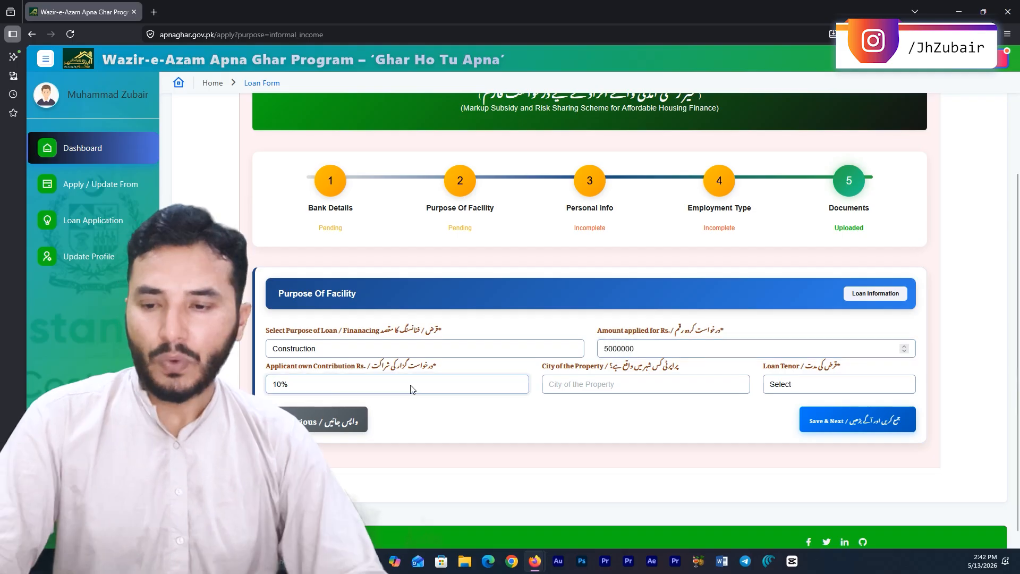
pyautogui.click(411, 384)
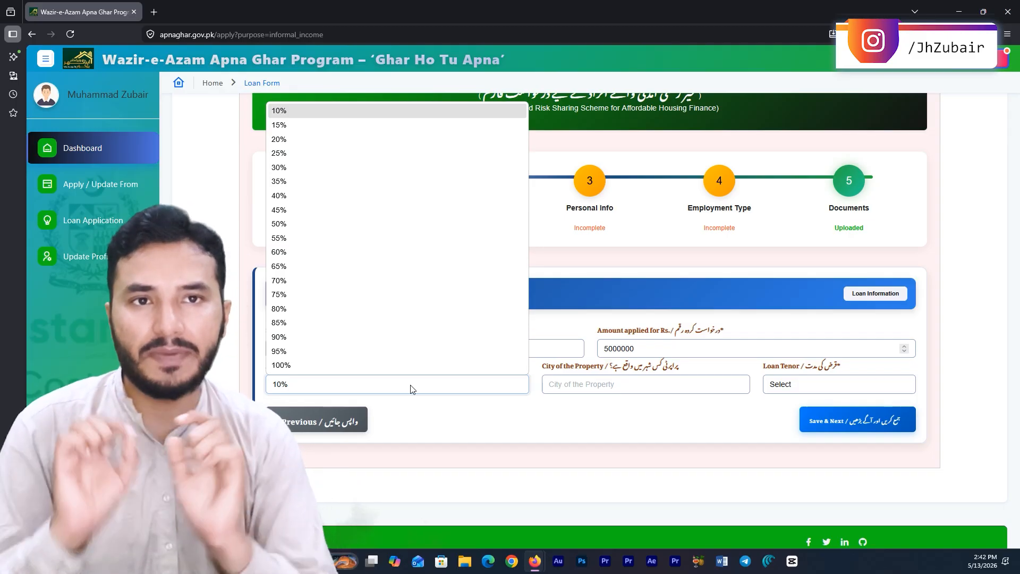
pyautogui.click(311, 110)
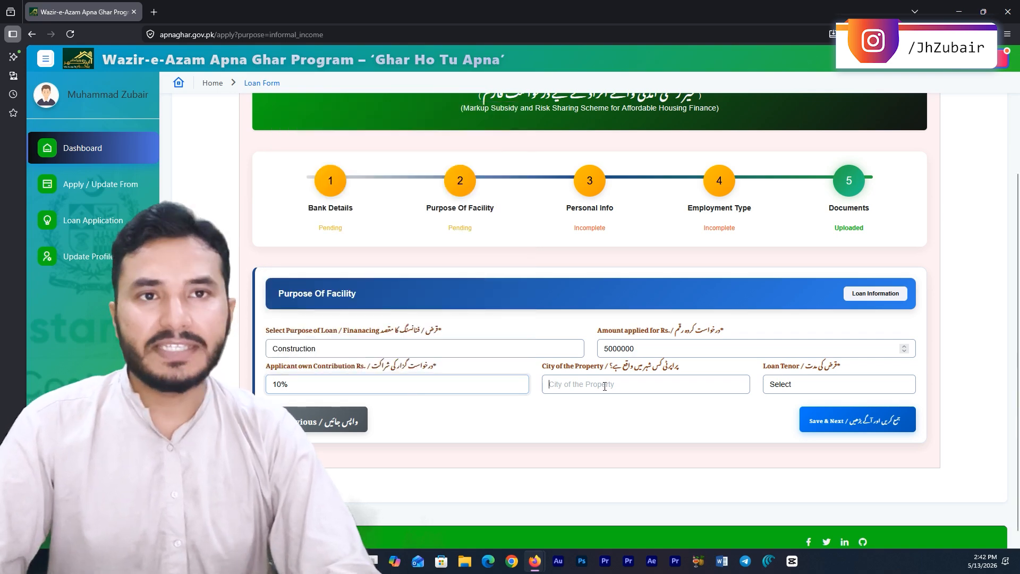
# Enter SIALKOT as the city of the property, set the loan tenor to 10-Year, and save the Purpose Of Facility section
pyautogui.click(605, 386)
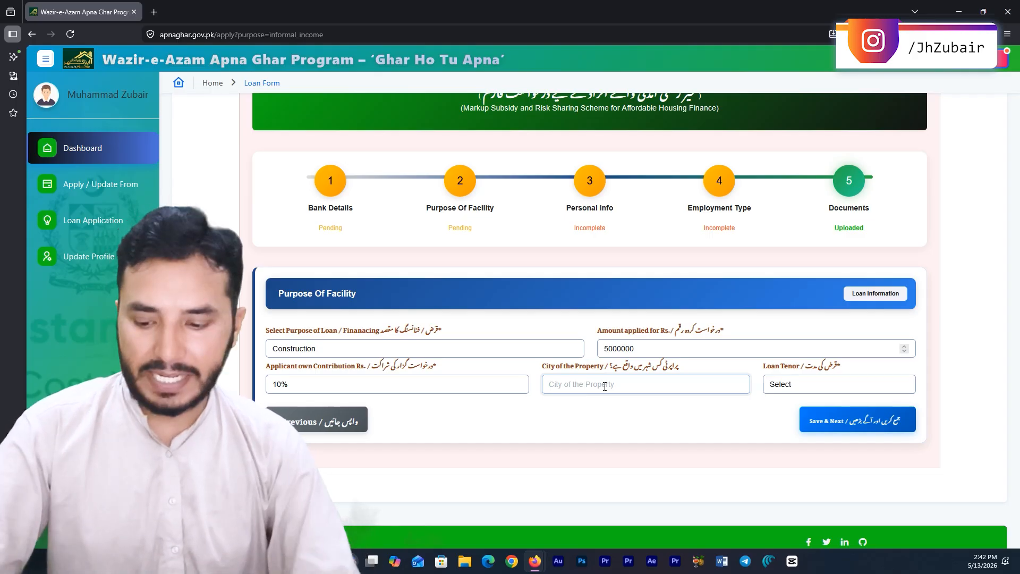
pyautogui.write('SIALKOT')
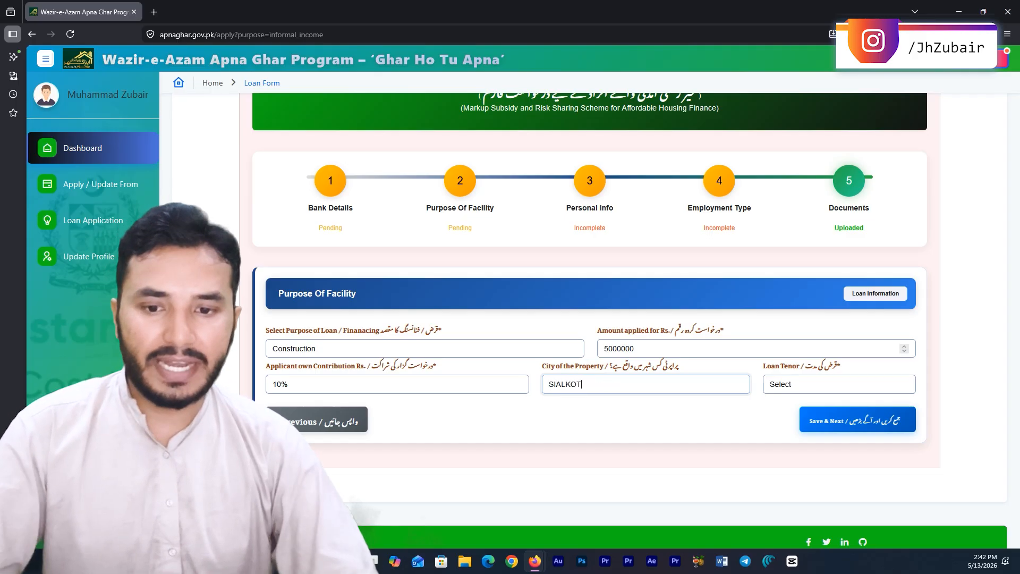
pyautogui.press('Tab')
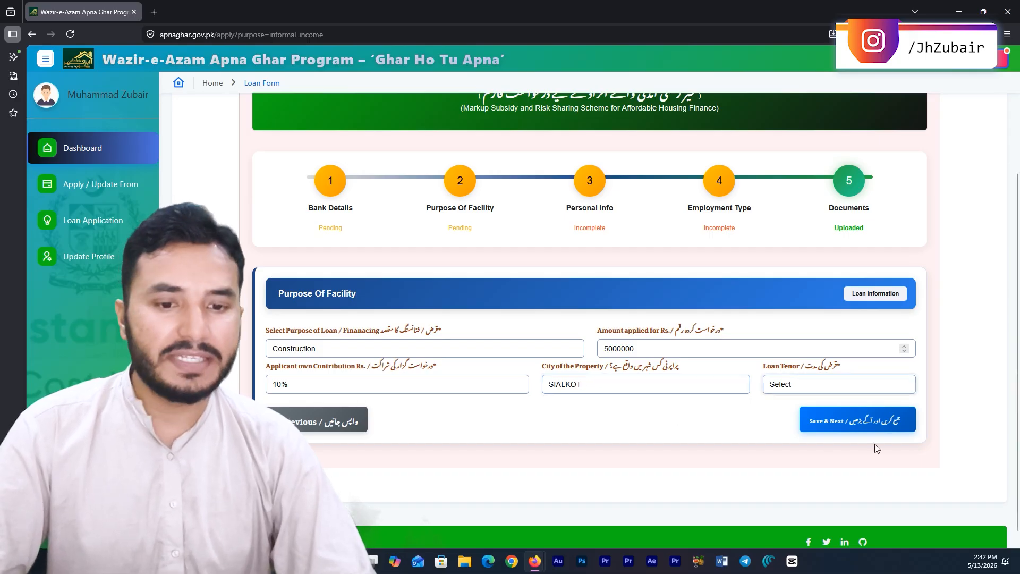
pyautogui.click(804, 389)
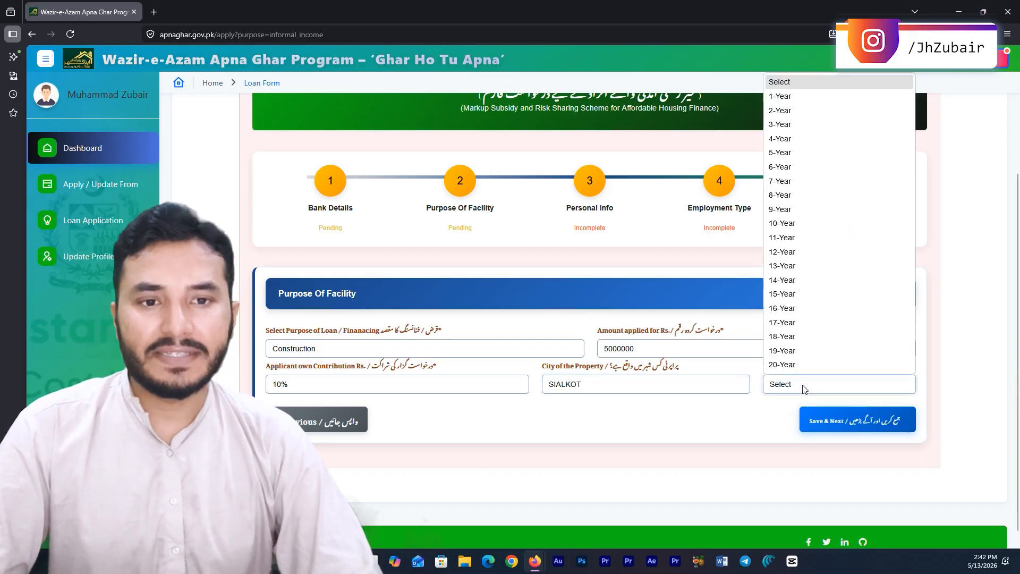
pyautogui.click(795, 223)
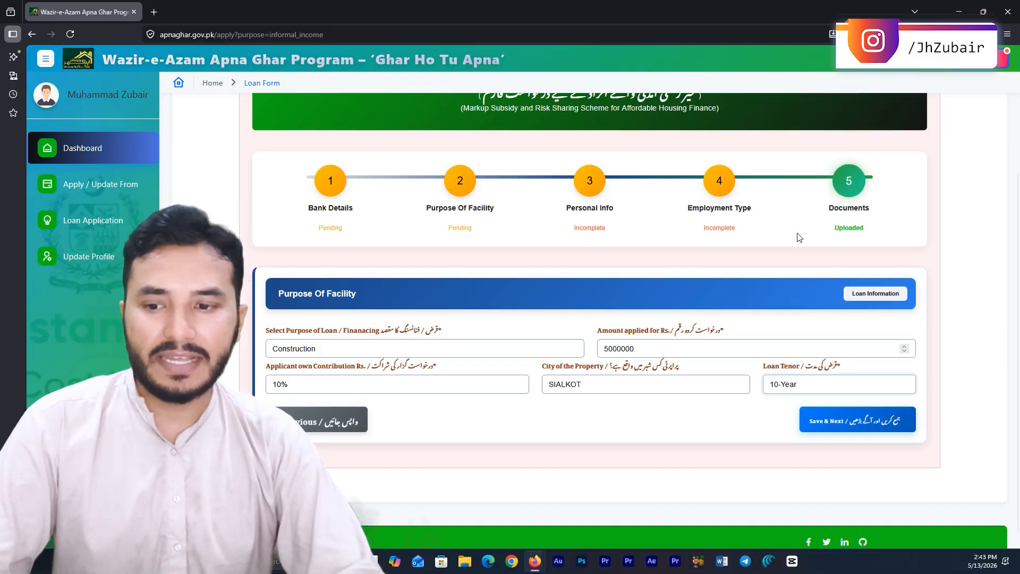
pyautogui.click(852, 423)
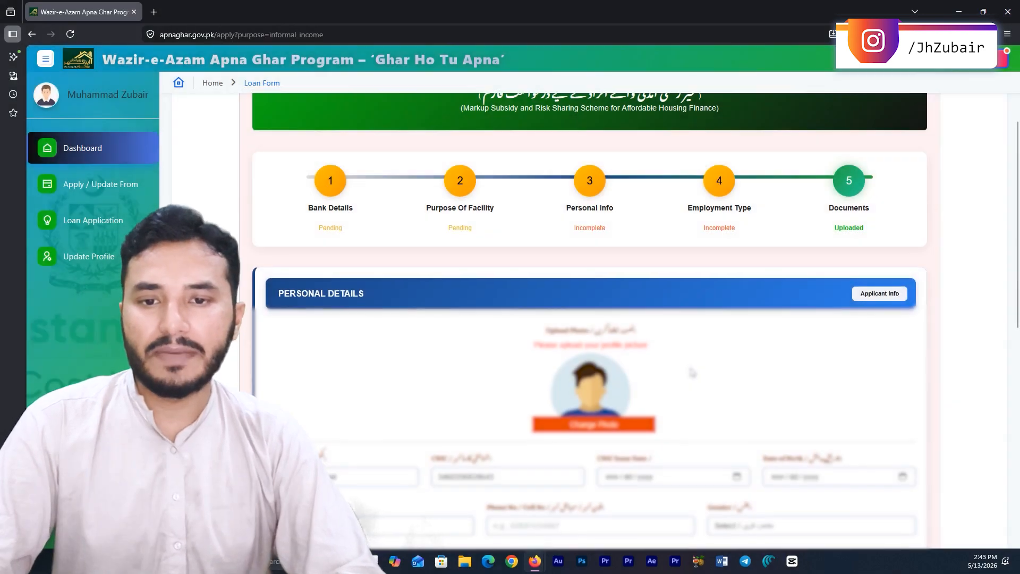
# Look through the Personal Details fields and set the number of dependants to 5
pyautogui.scroll(-3, 696, 367)
pyautogui.scroll(3, 696, 363)
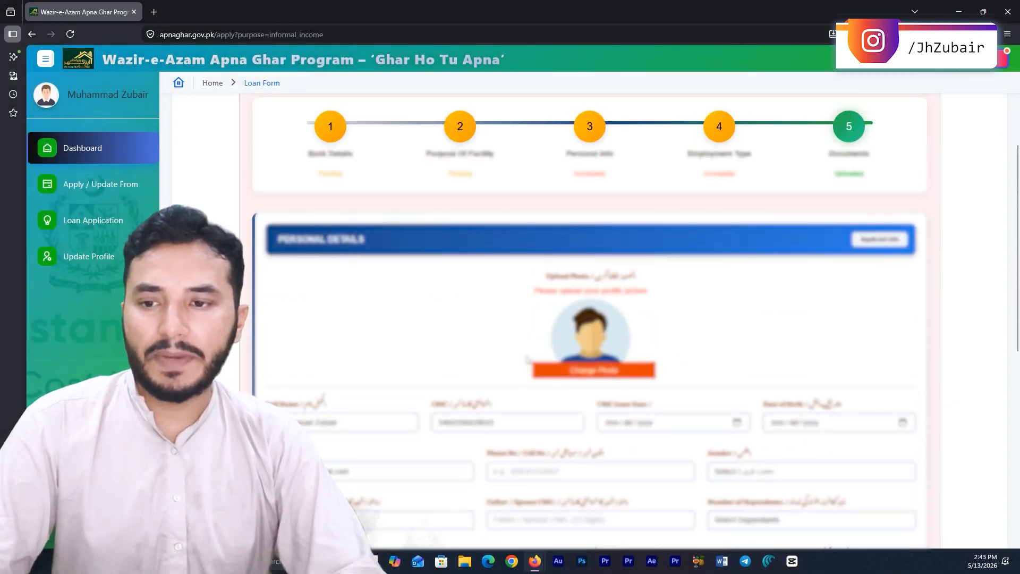
pyautogui.scroll(-4, 779, 350)
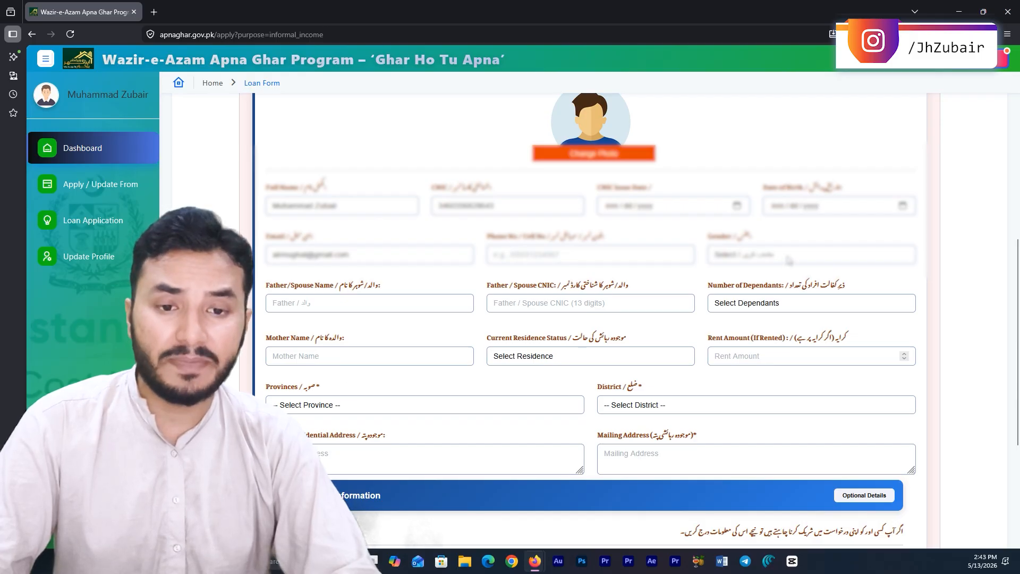
pyautogui.click(788, 259)
pyautogui.click(347, 308)
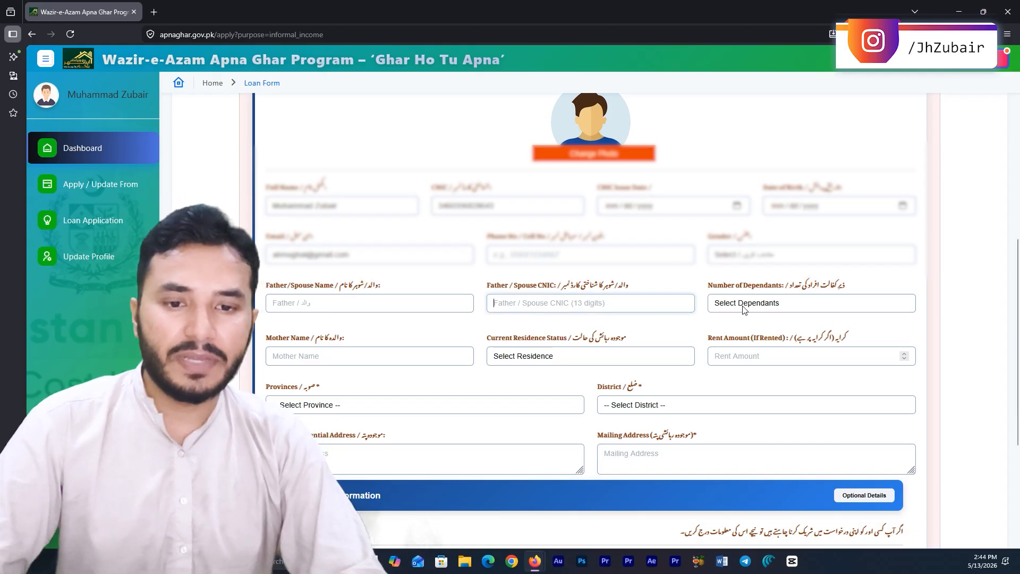
pyautogui.click(773, 306)
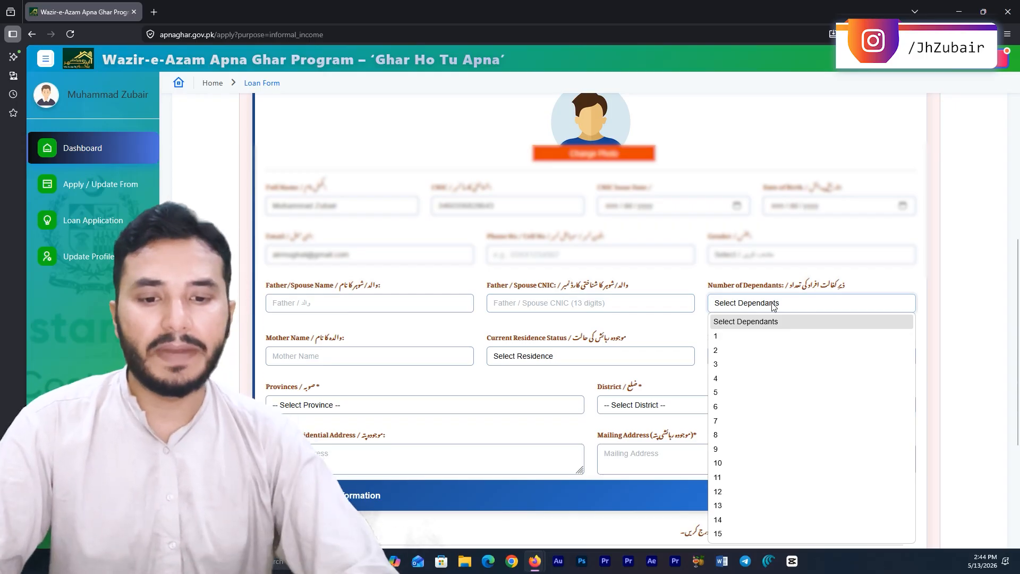
pyautogui.click(751, 392)
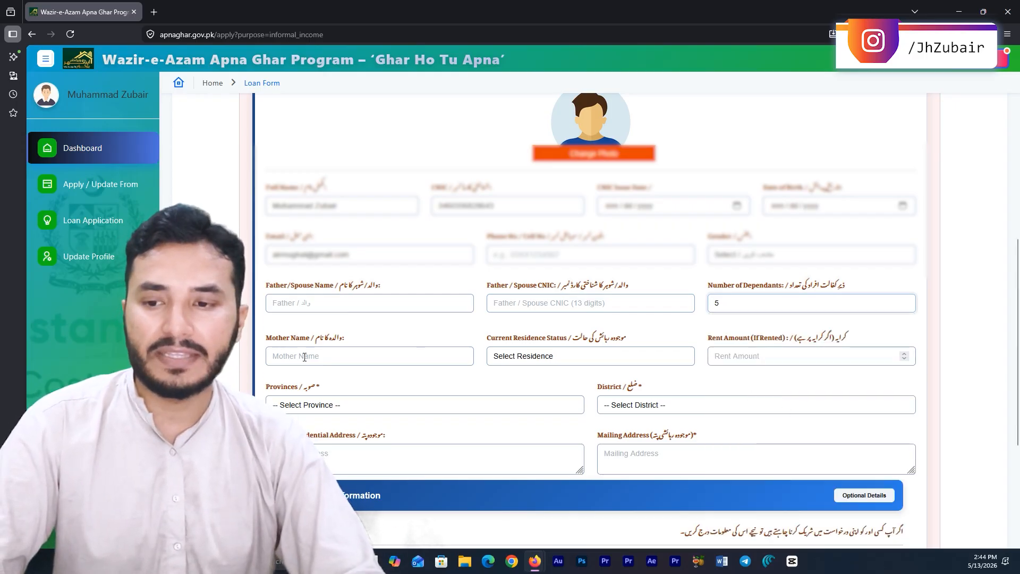
# Set the current residence status to Rented Apartment with a rent amount of 20000
pyautogui.click(592, 361)
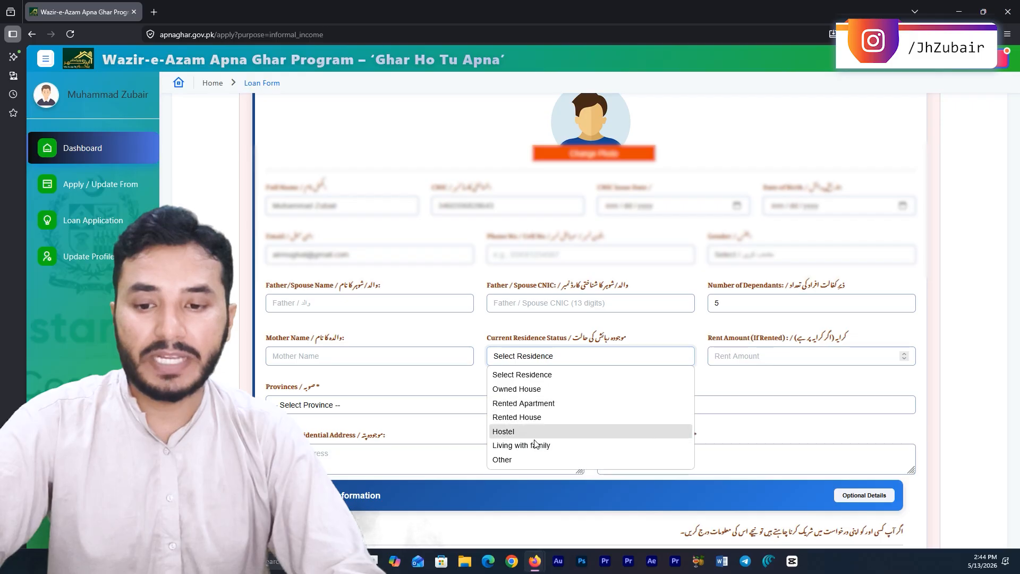
pyautogui.click(558, 407)
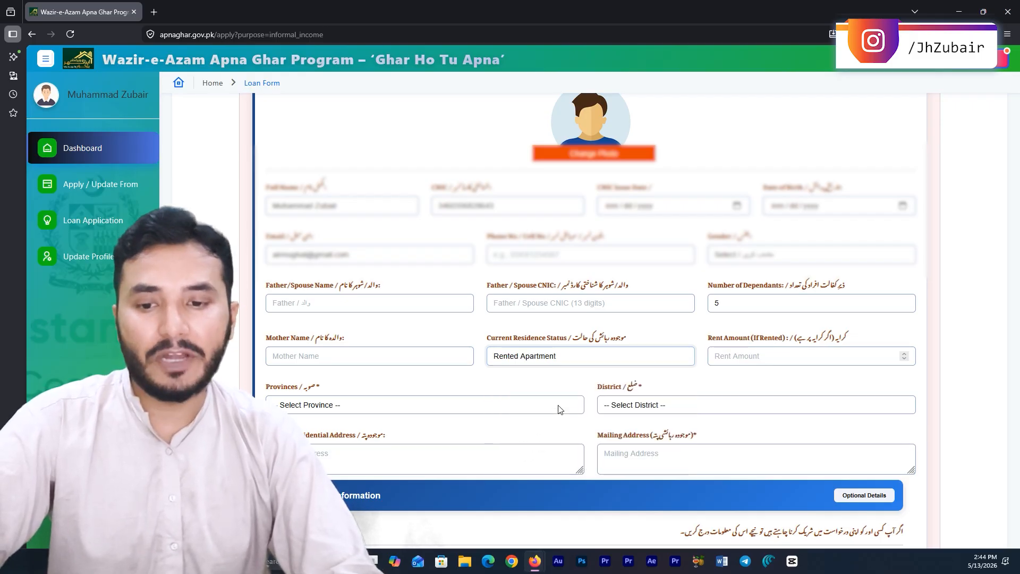
pyautogui.click(789, 352)
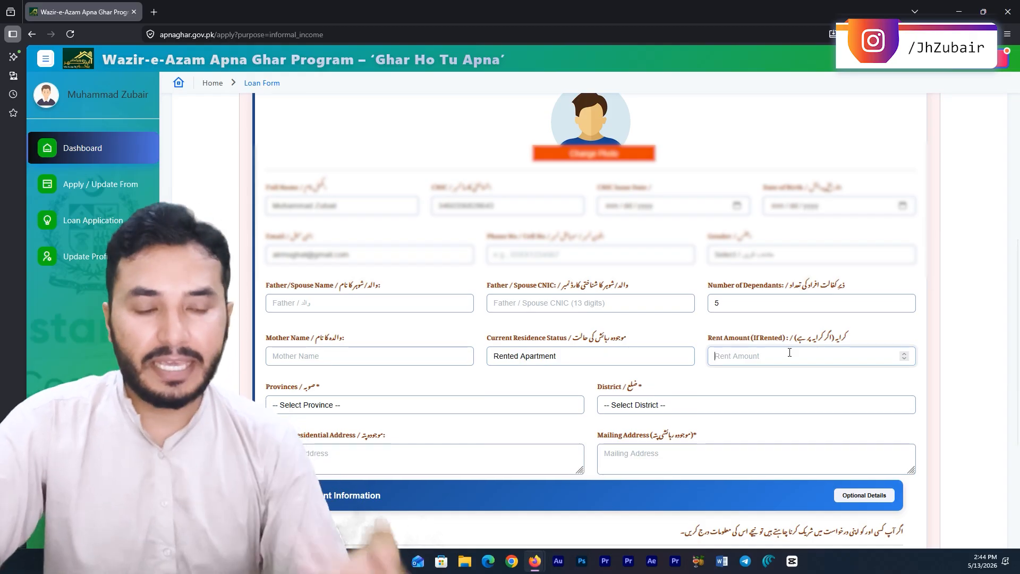
pyautogui.write('20000')
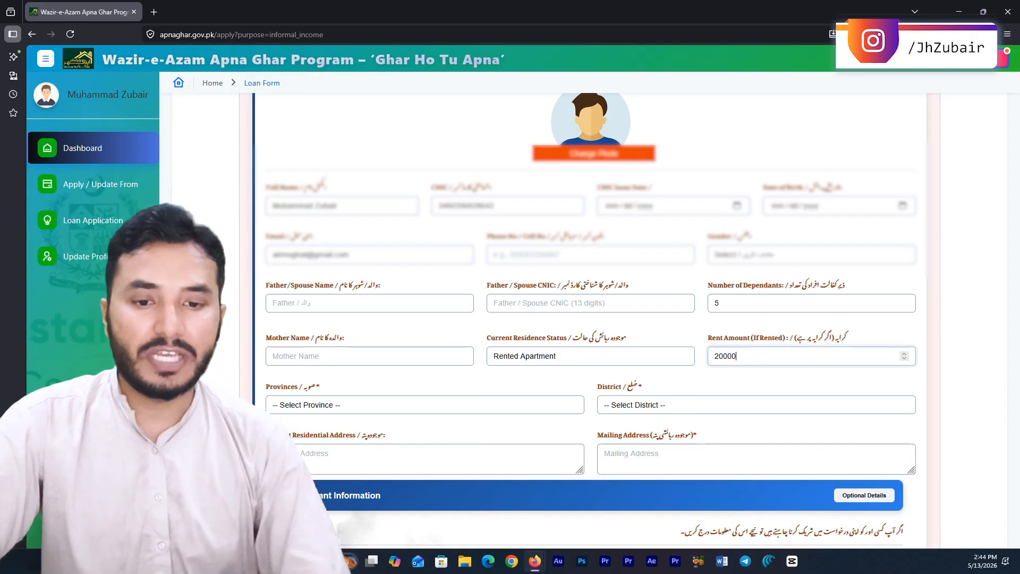
# Choose Punjab as the province and Sialkot as the district in Personal Details
pyautogui.click(322, 406)
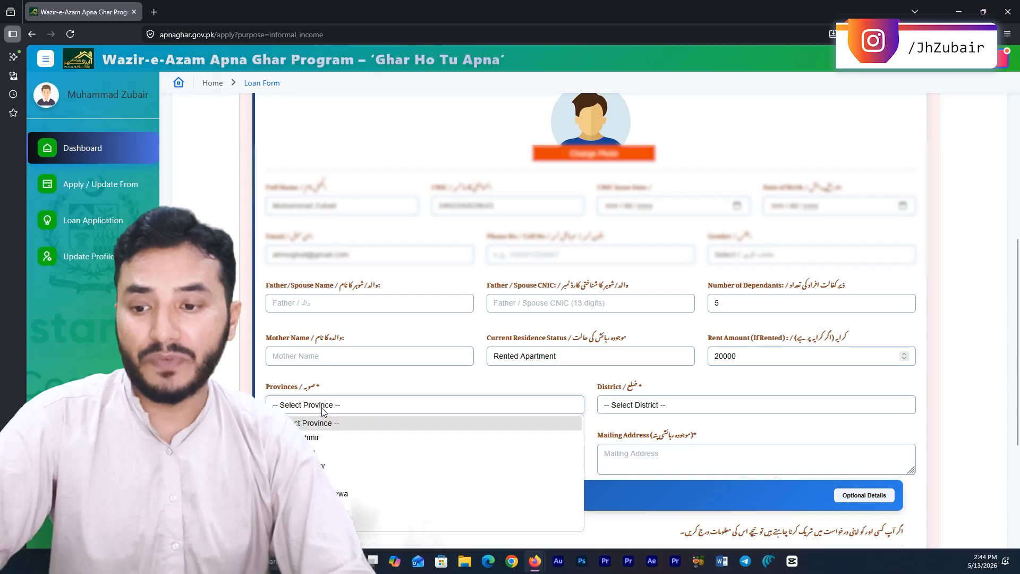
pyautogui.click(318, 507)
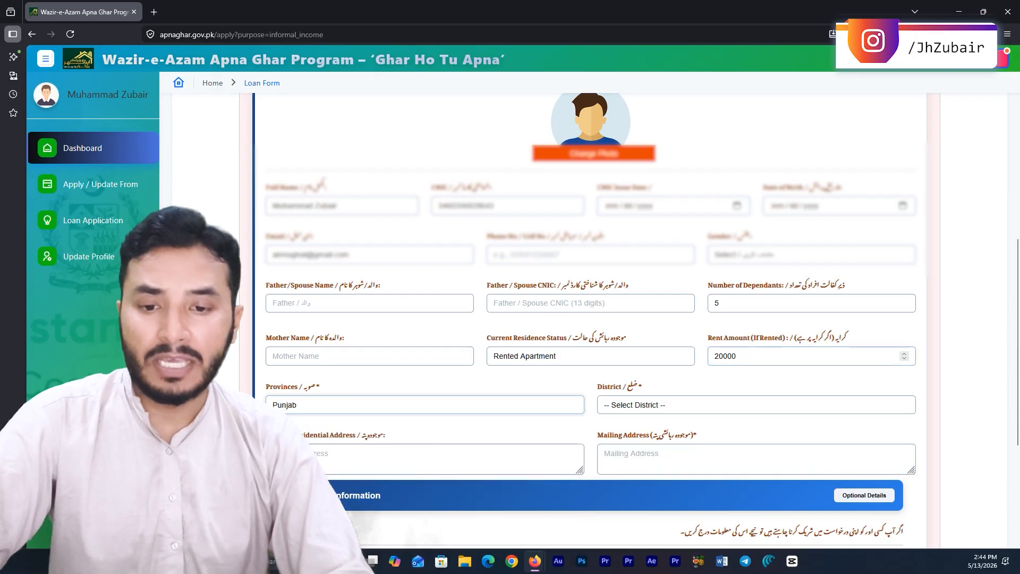
pyautogui.click(644, 408)
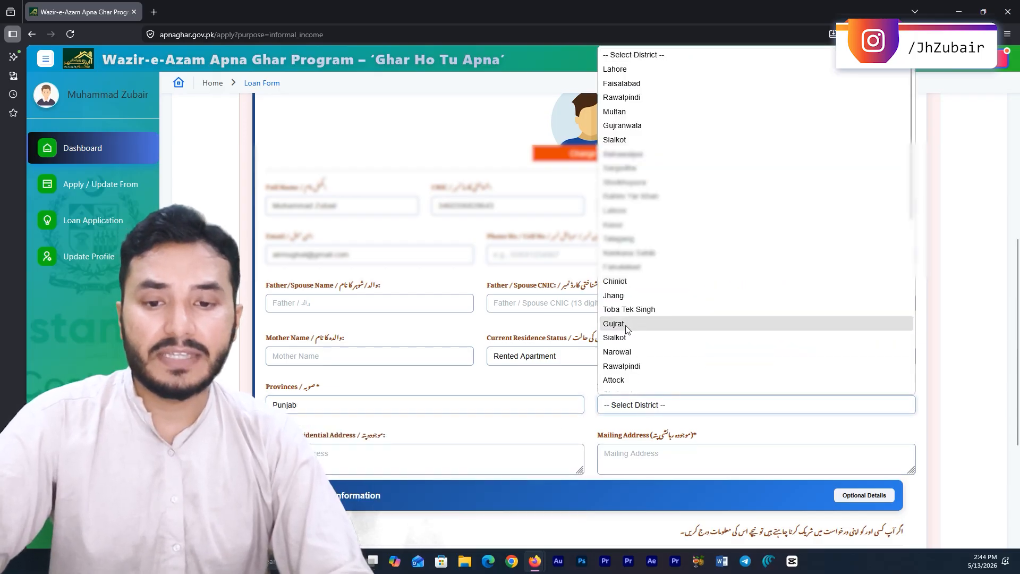
pyautogui.click(628, 343)
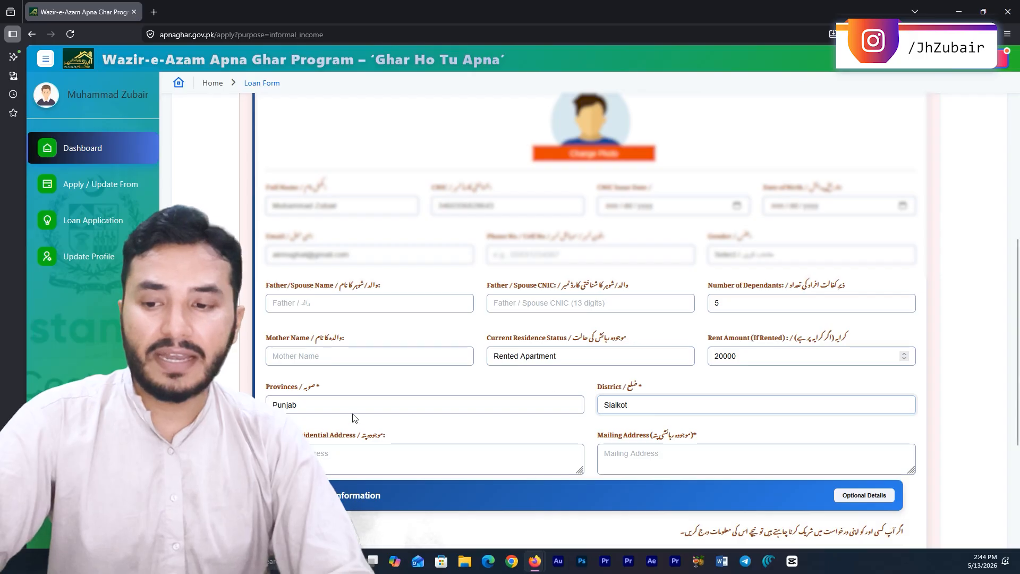
# Answer Yes to the co-applicant question and look over the co-applicant and guarantor fields
pyautogui.scroll(-2, 353, 416)
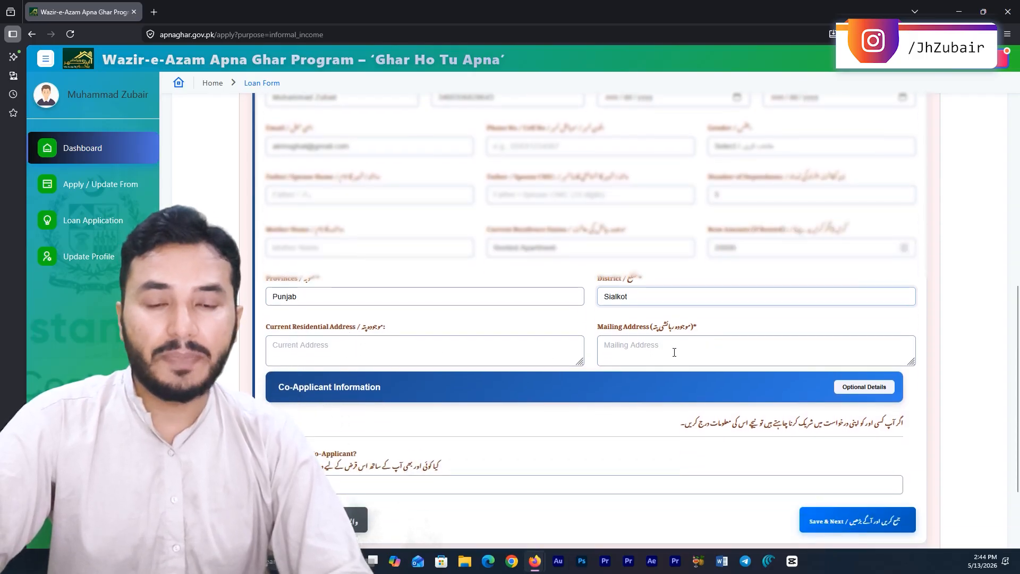
pyautogui.scroll(-2, 605, 361)
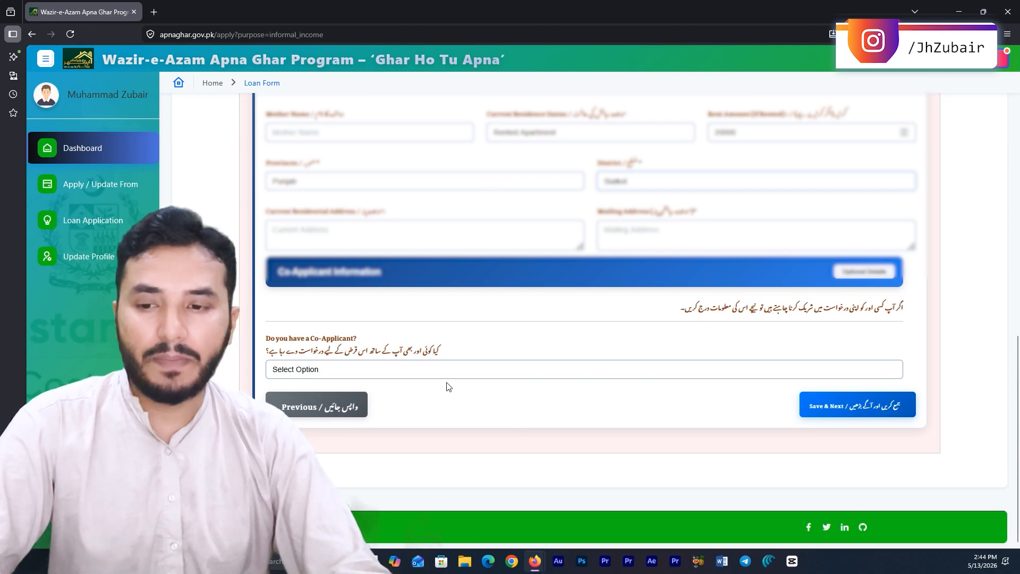
pyautogui.click(434, 371)
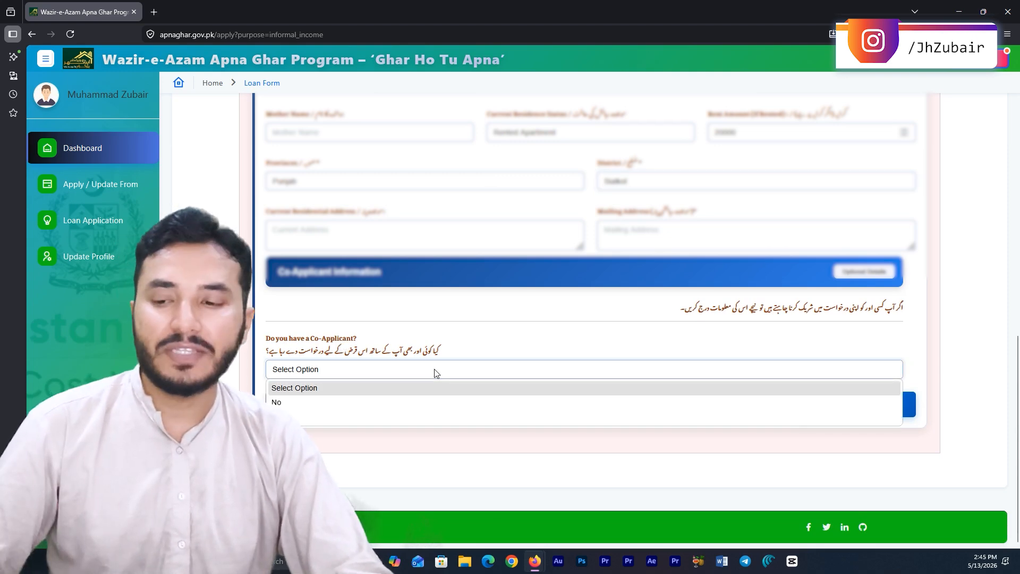
pyautogui.click(320, 416)
pyautogui.scroll(-3, 767, 362)
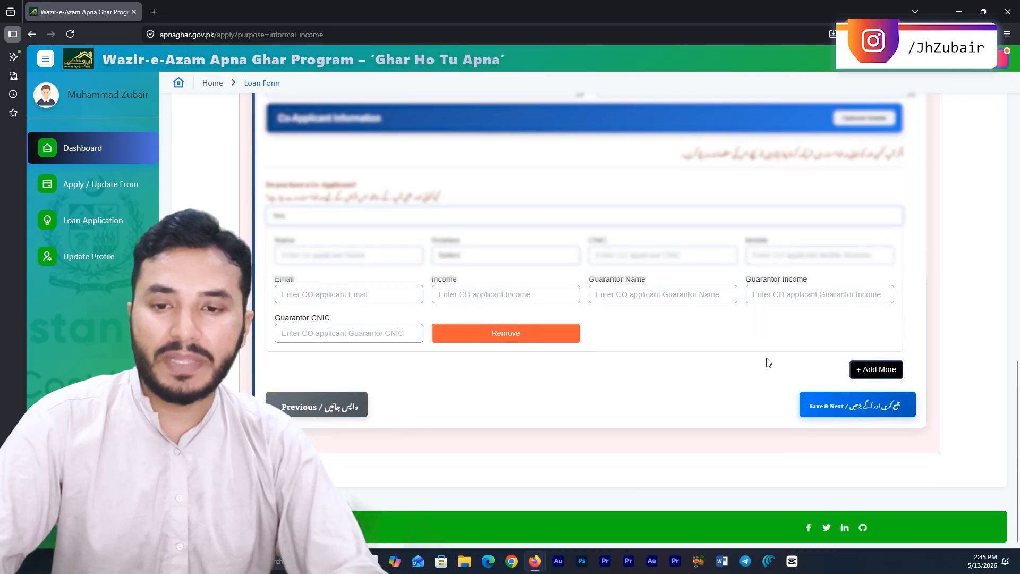
# Change the co-applicant answer to No and save the Personal Details section
pyautogui.click(332, 217)
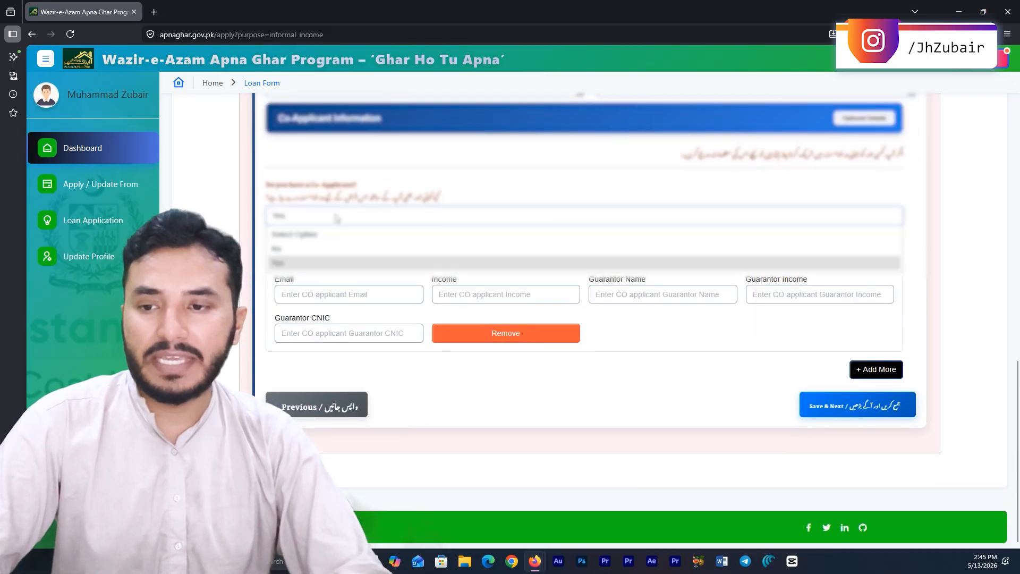
pyautogui.click(318, 249)
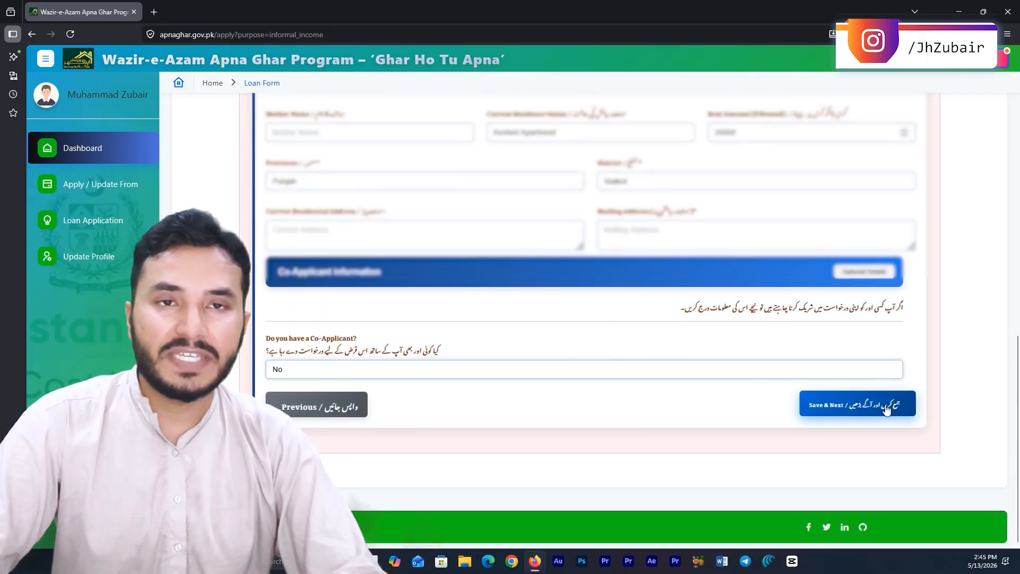
pyautogui.click(886, 409)
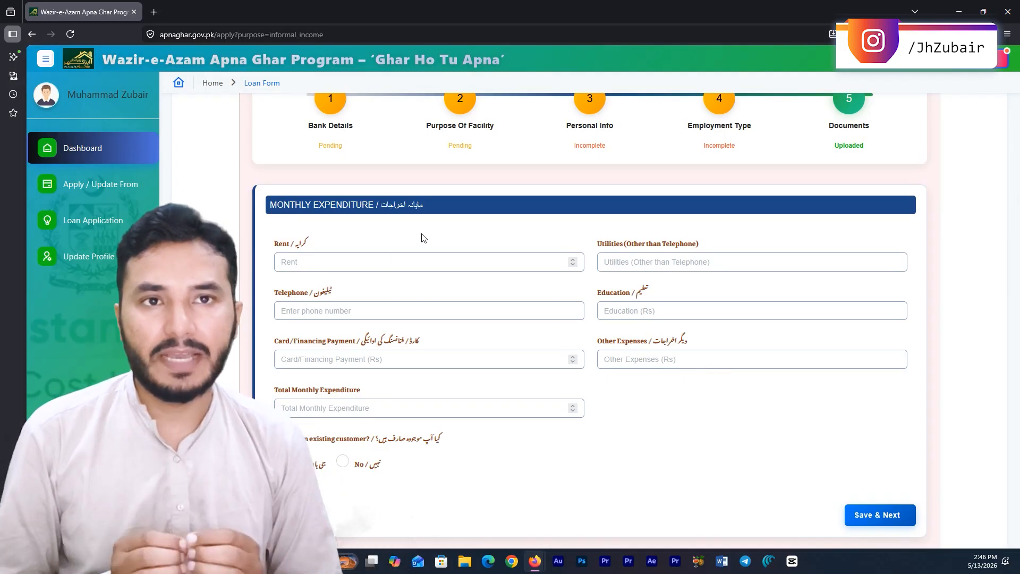
# Fill in the monthly expenditure with Rent 20000, Utilities 5000, Telephone 3000 and Education 10000
pyautogui.click(355, 246)
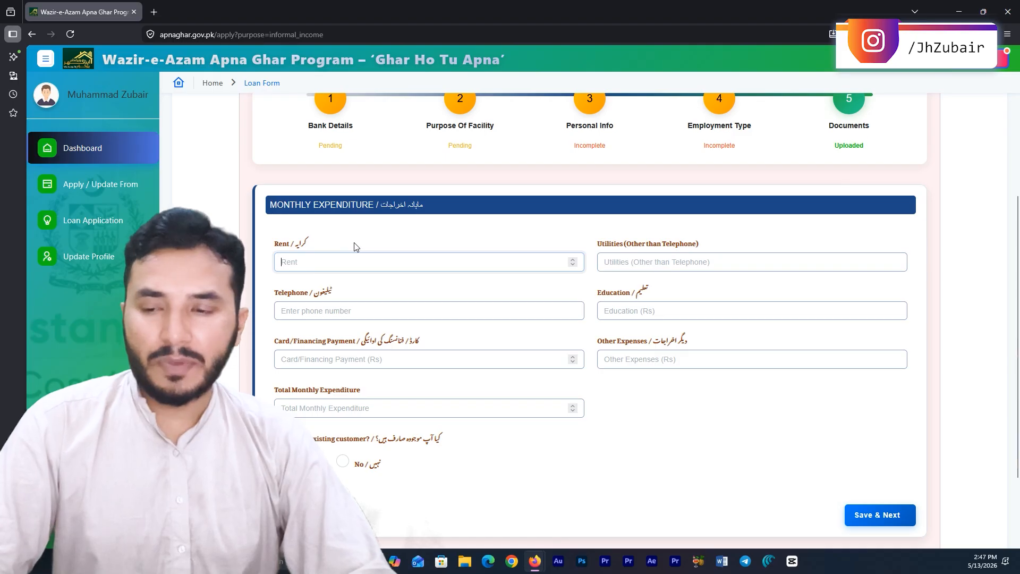
pyautogui.write('20000')
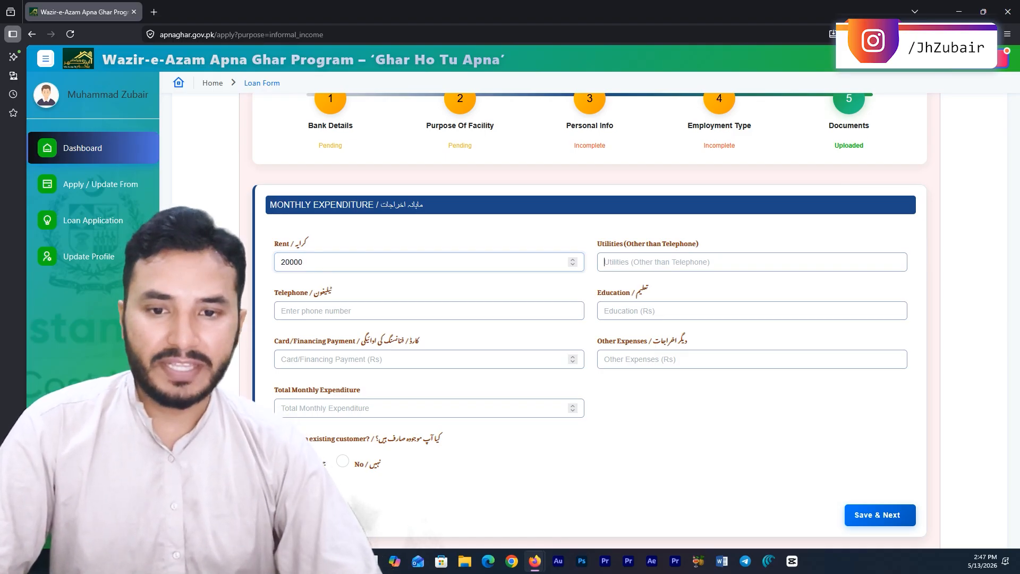
pyautogui.click(751, 262)
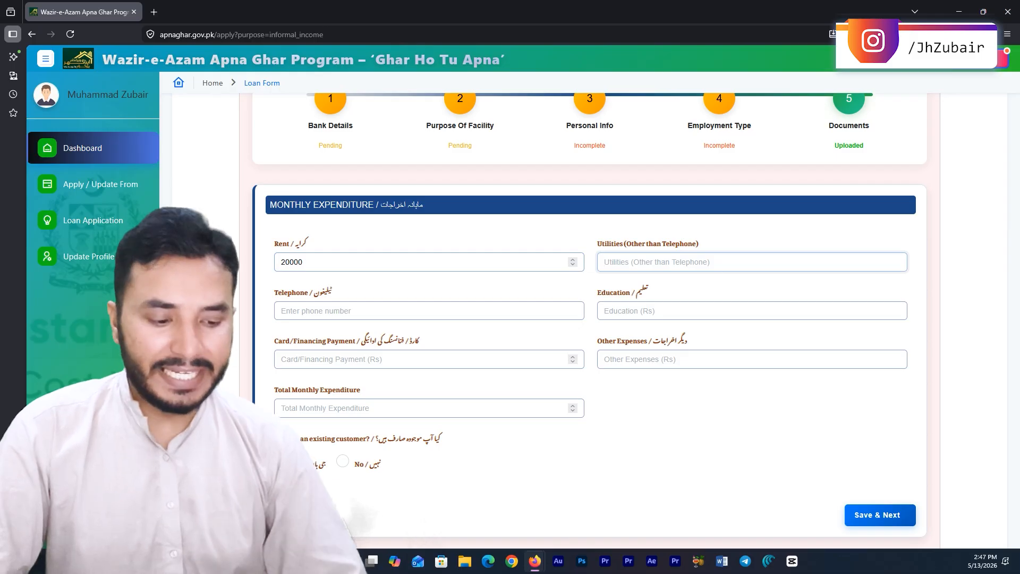
pyautogui.write('5000')
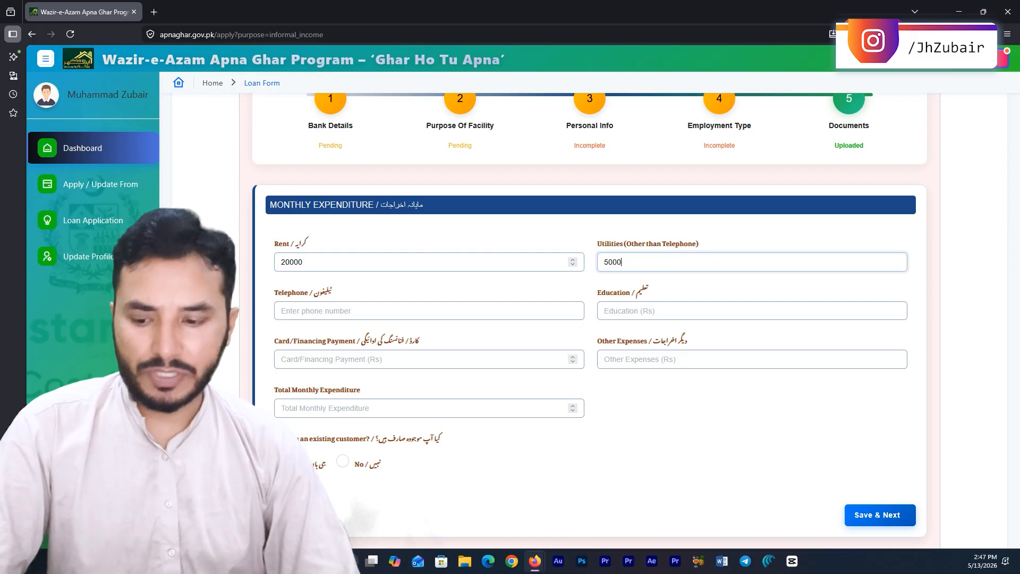
pyautogui.click(428, 311)
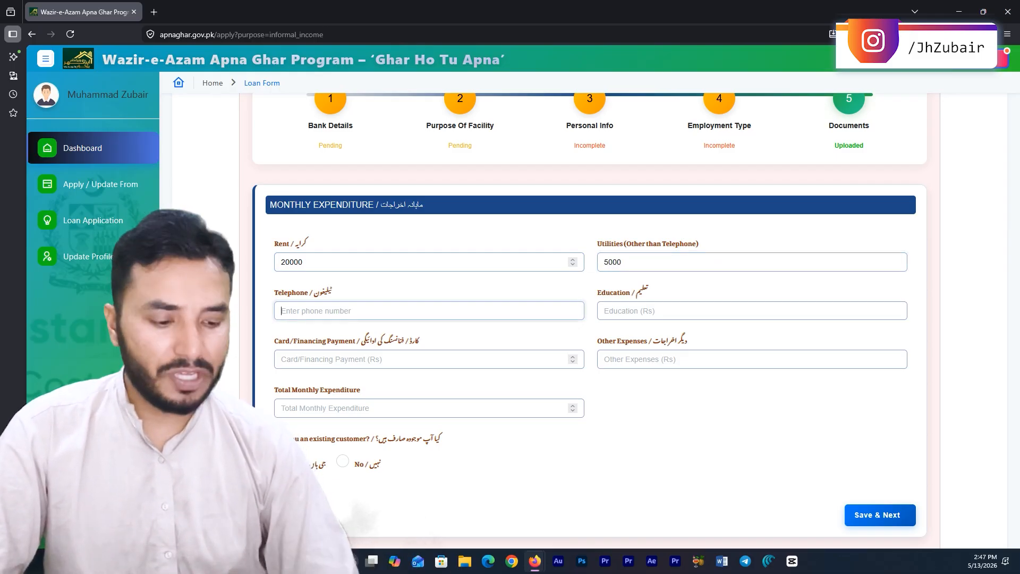
pyautogui.write('3000')
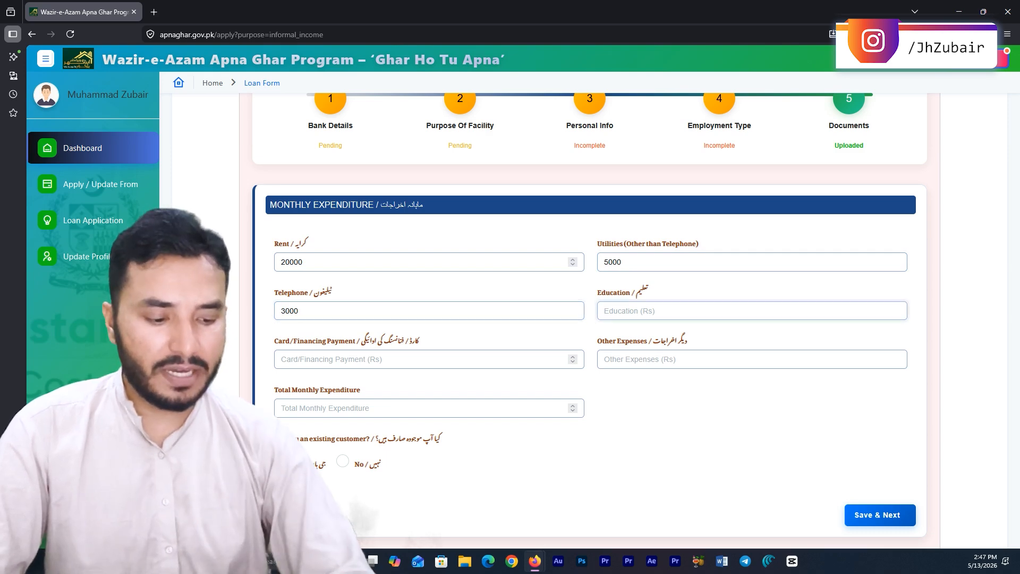
pyautogui.write('10000')
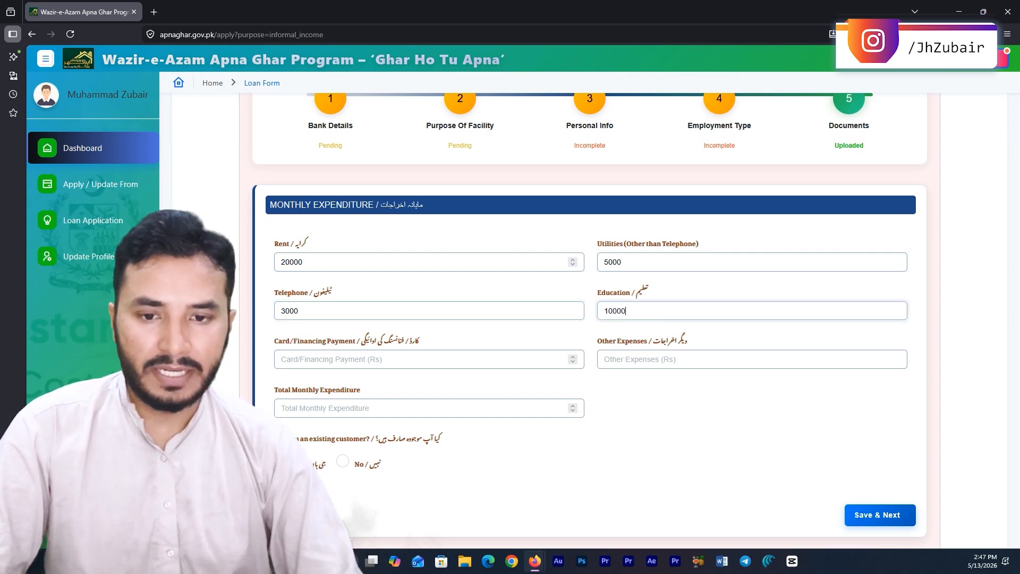
# Enter 20000 for Card/Financing Payment, 1000 for Other Expenses and 565644 as the Total Monthly Expenditure
pyautogui.click(354, 351)
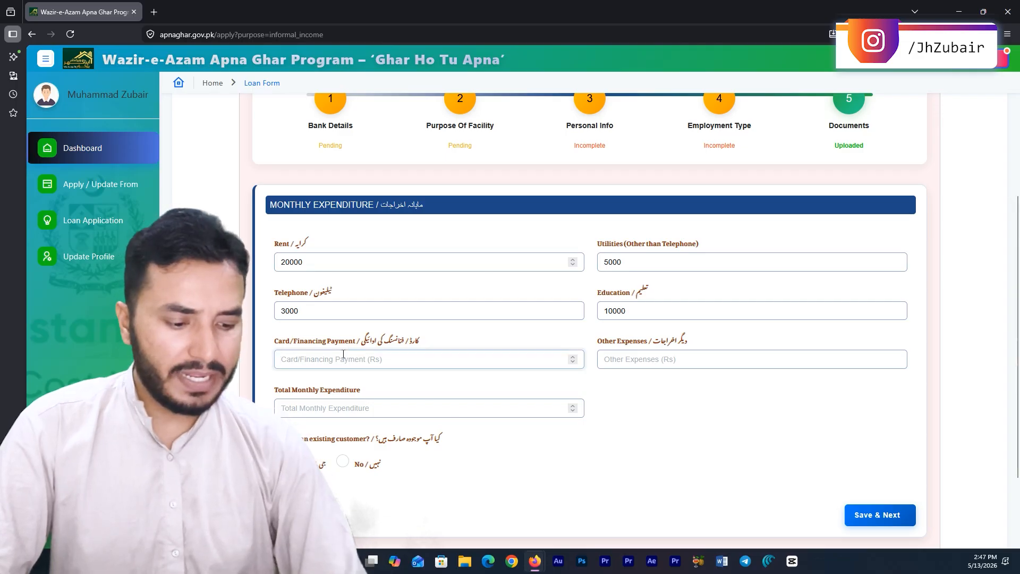
pyautogui.write('20000')
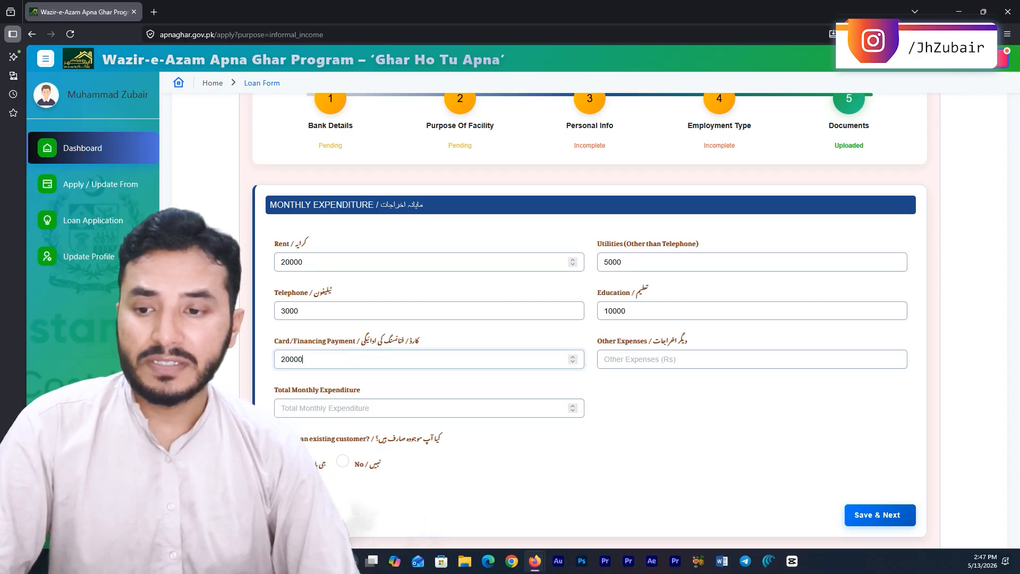
pyautogui.click(752, 359)
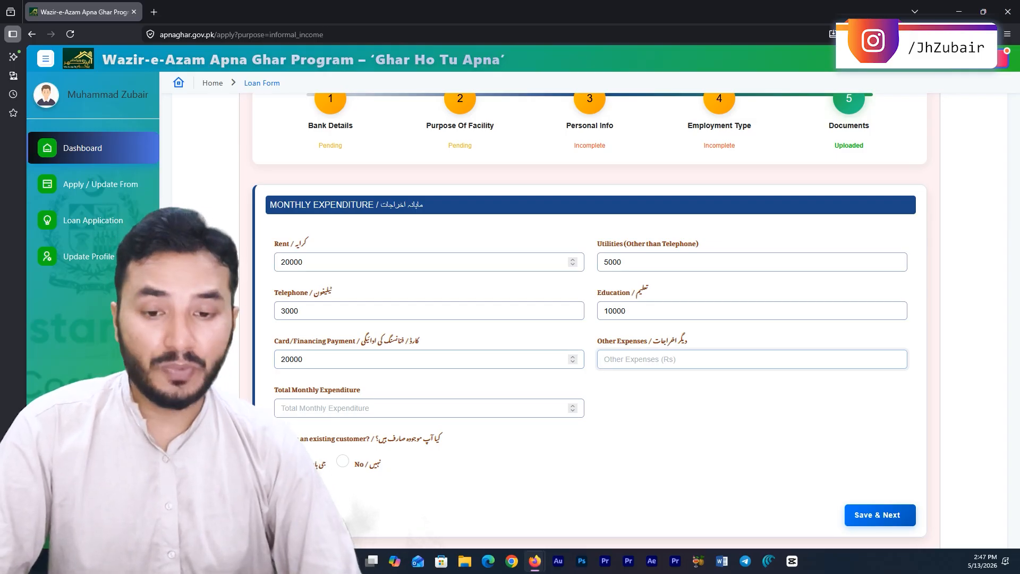
pyautogui.write('1')
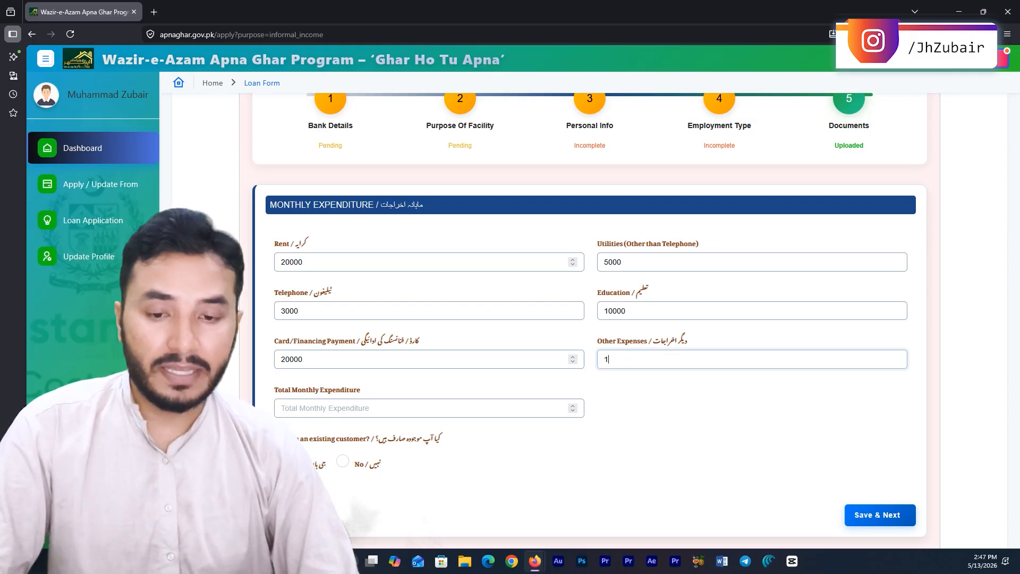
pyautogui.write('000')
pyautogui.click(328, 409)
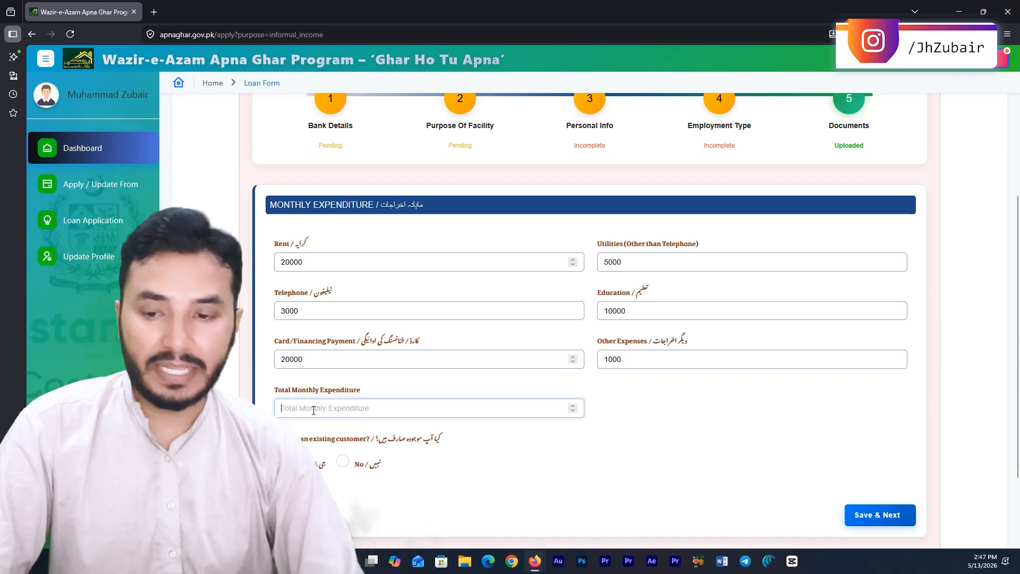
pyautogui.write('565644')
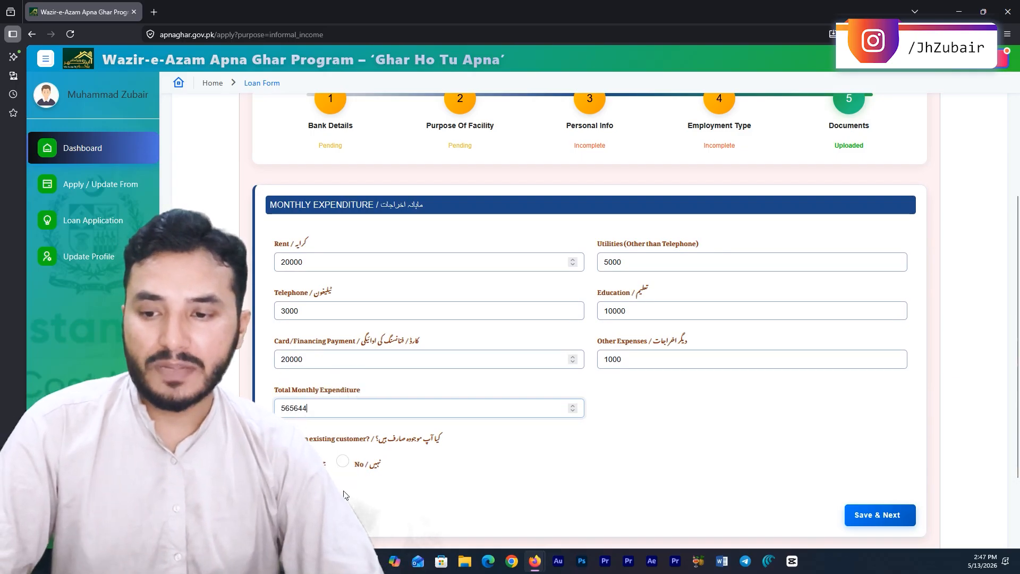
# Answer No to the existing customer question and save the Monthly Expenditure section
pyautogui.scroll(-2, 343, 495)
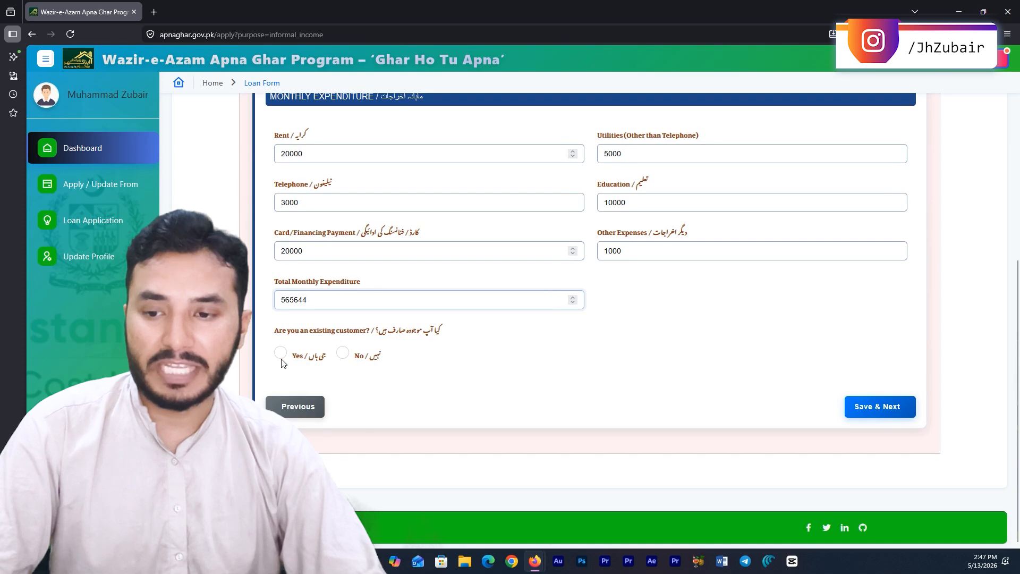
pyautogui.click(342, 354)
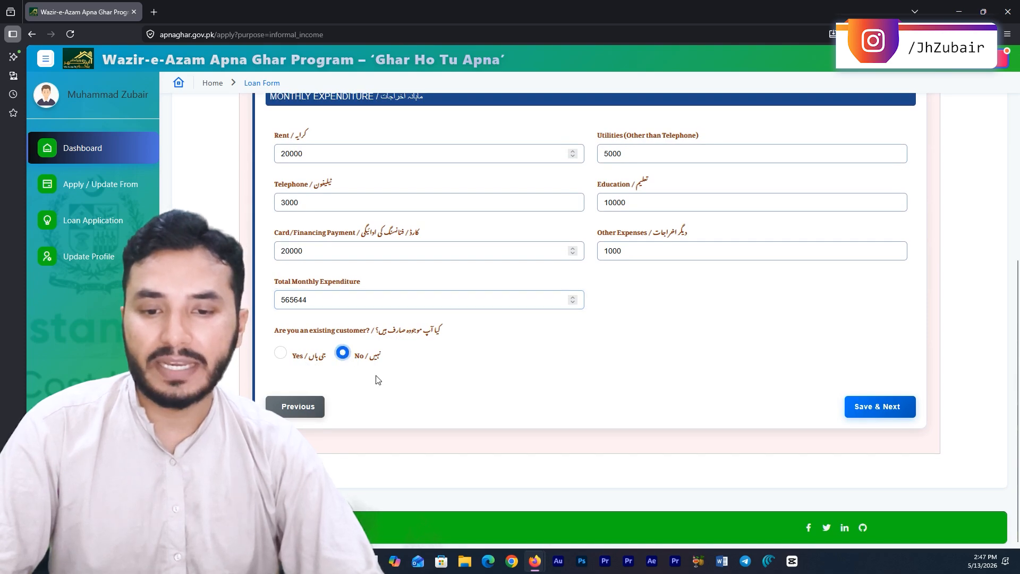
pyautogui.click(880, 413)
# Look through the required document uploads and agree to the Undertaking Terms for First-Time Home Owner
pyautogui.scroll(-2, 654, 317)
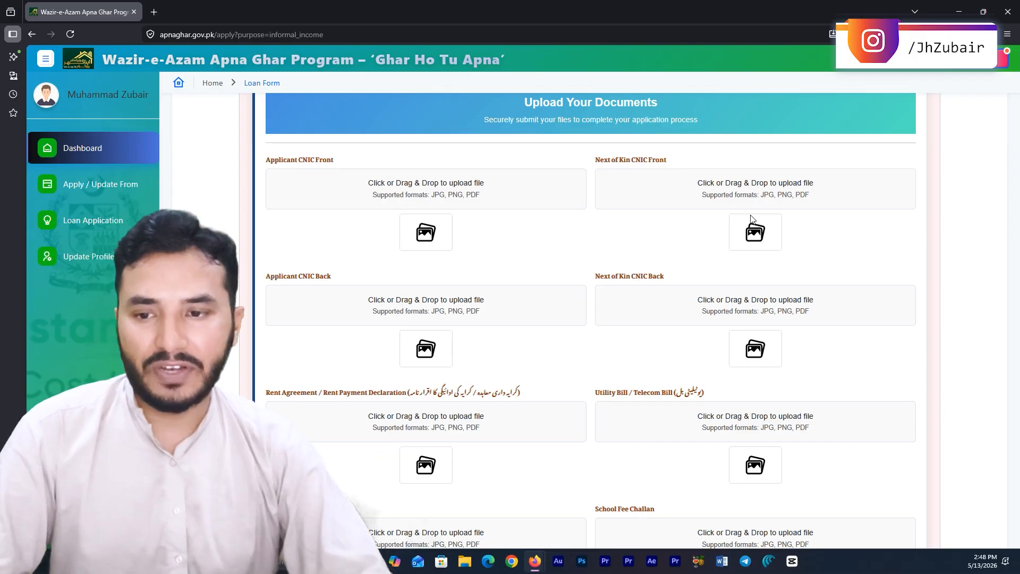
pyautogui.scroll(-2, 752, 217)
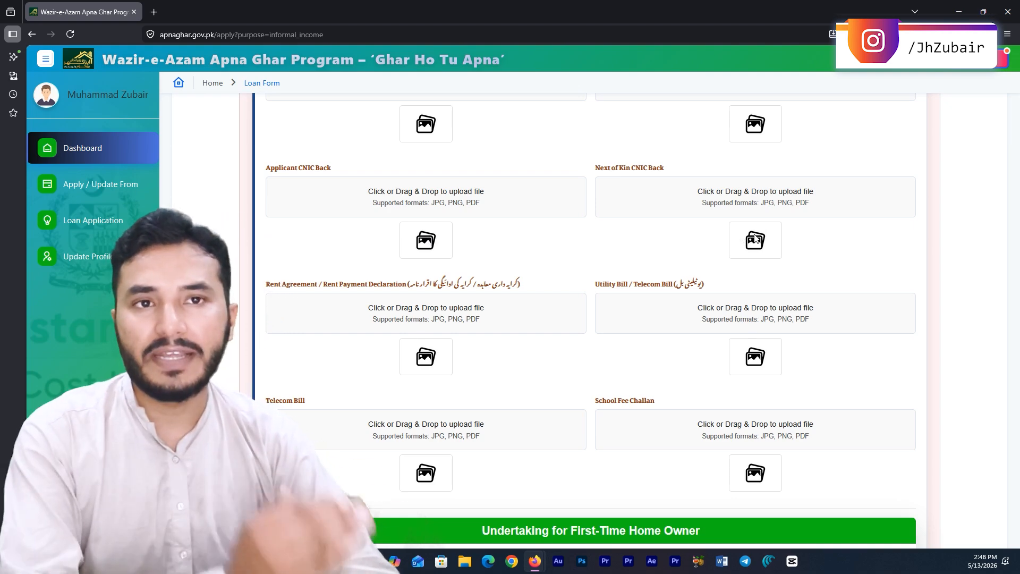
pyautogui.scroll(-1, 755, 237)
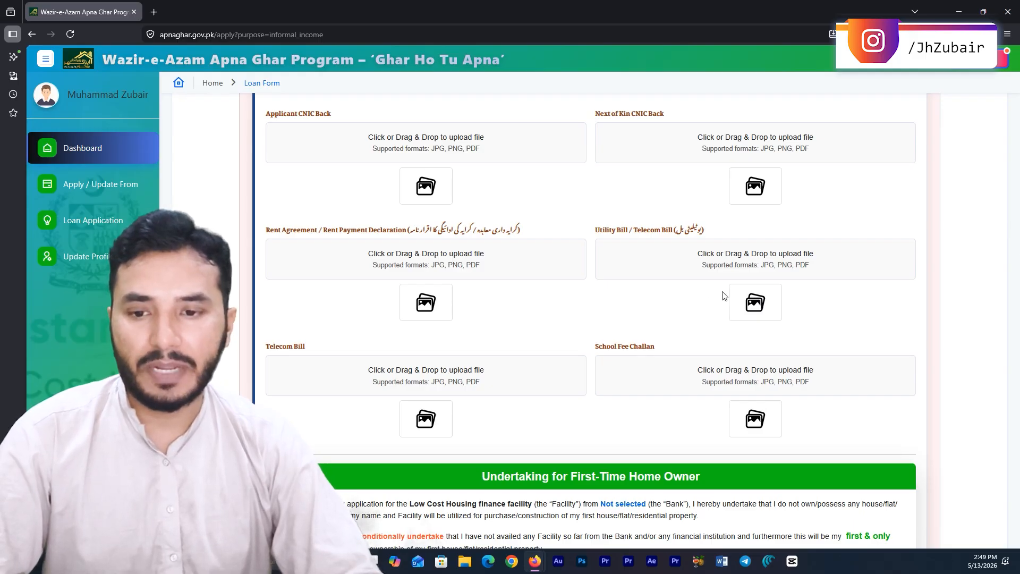
pyautogui.scroll(-2, 687, 314)
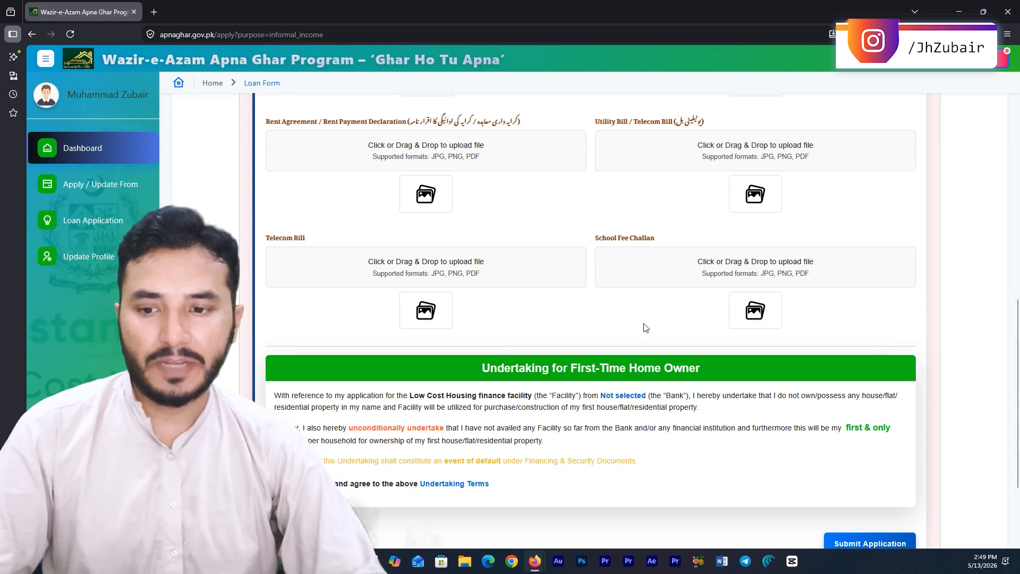
pyautogui.scroll(-3, 645, 325)
pyautogui.click(282, 347)
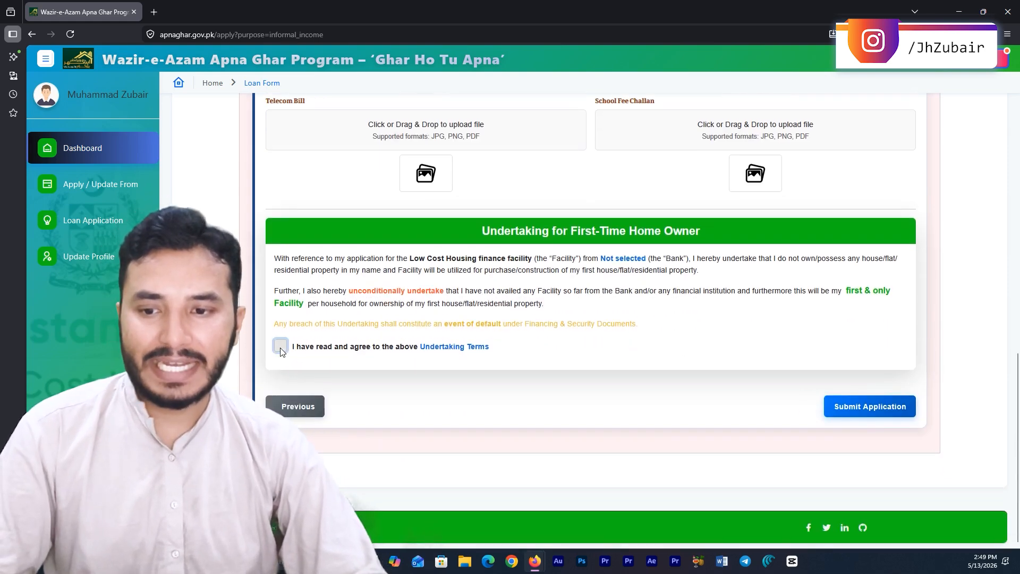